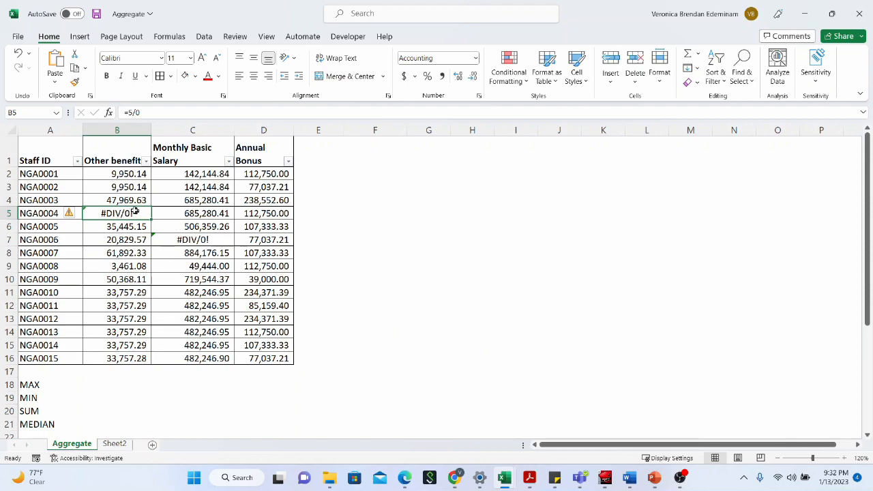
click(201, 243)
scroll(139, 300, down, 1)
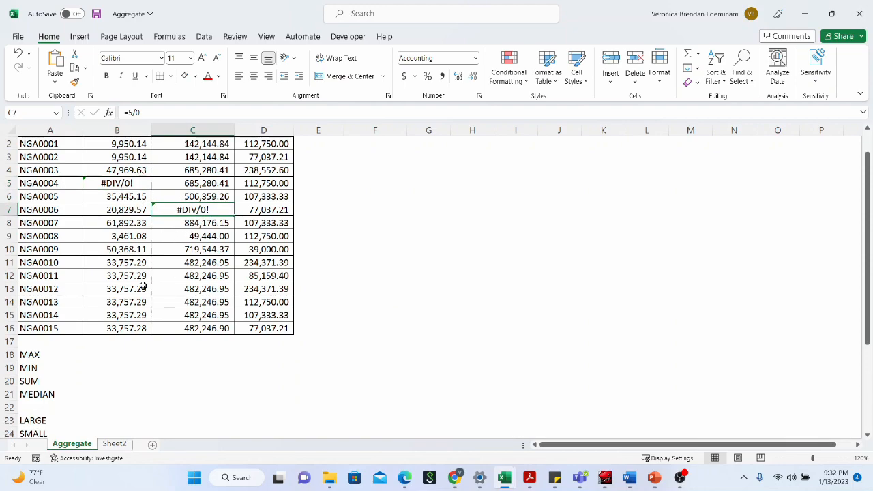
scroll(140, 286, up, 1)
drag(39, 385, 40, 418)
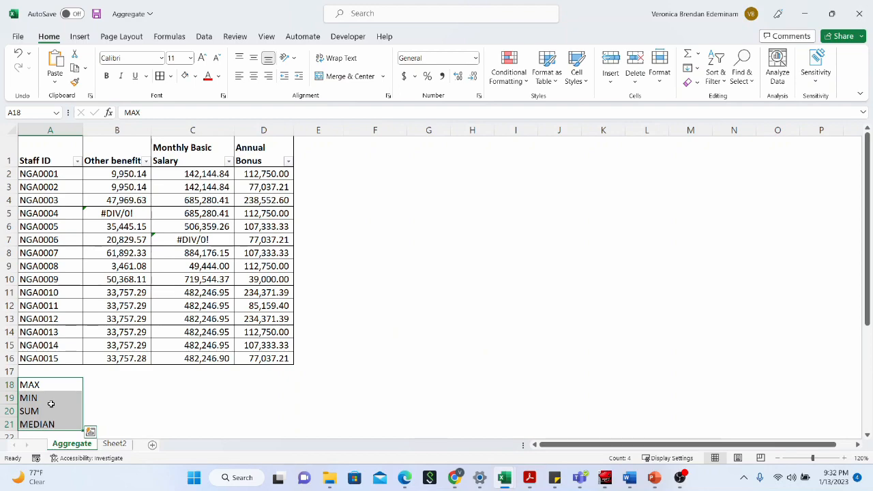
click(52, 410)
Step: Calculate the maximum of the Other benefit column in B18 with the formula =MAX(B2:B16)
click(119, 384)
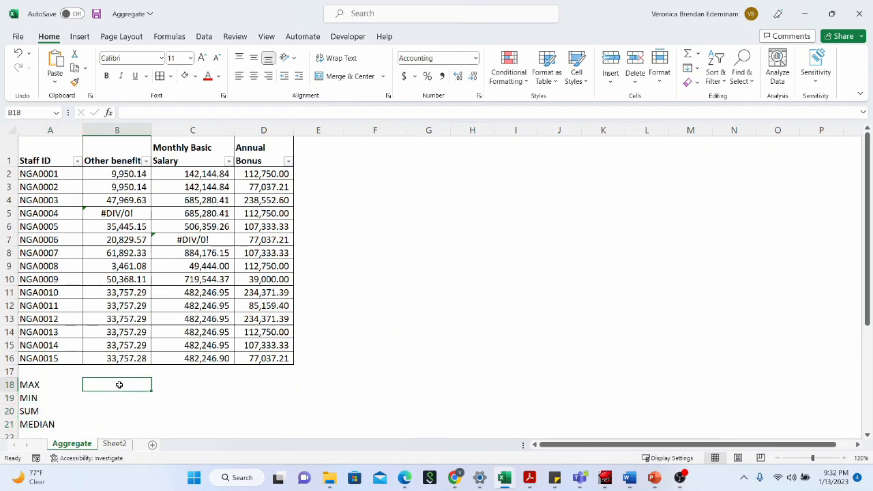
text(=MAX()
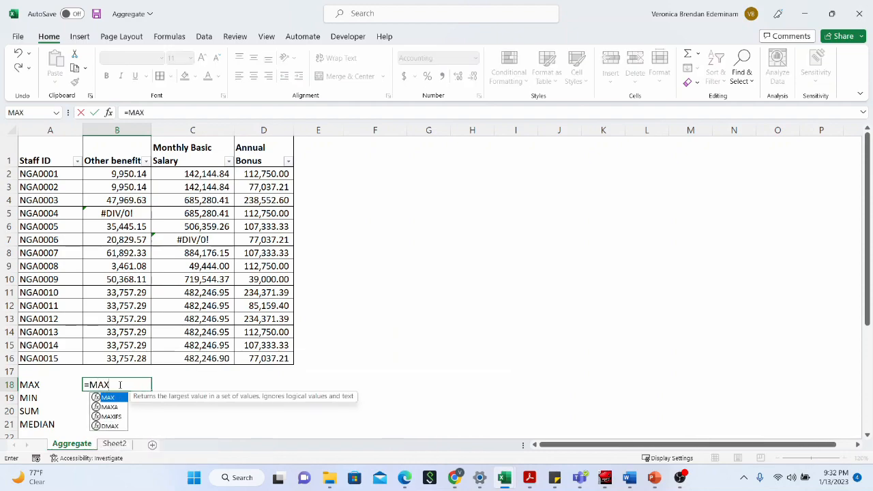
drag(99, 174, 111, 352)
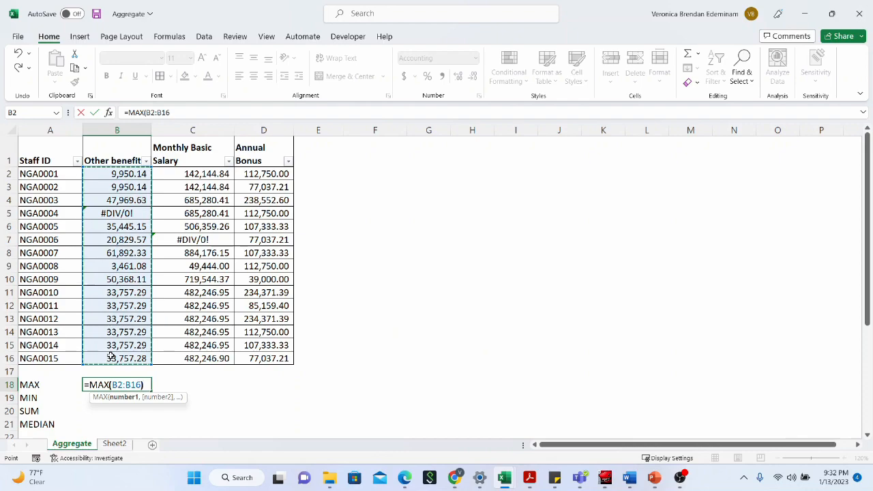
key(Return)
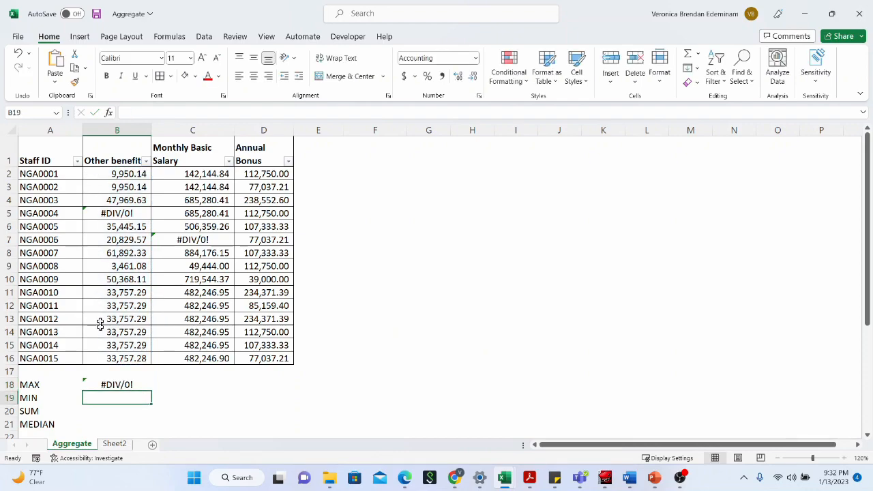
Step: Check the MAX formula in B18 against the error cell B5, and fill it across to C18:D18
click(122, 386)
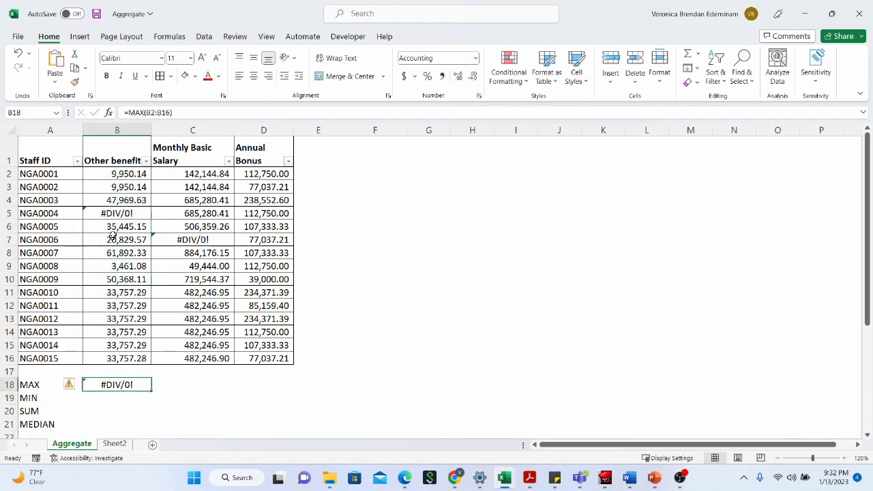
click(123, 214)
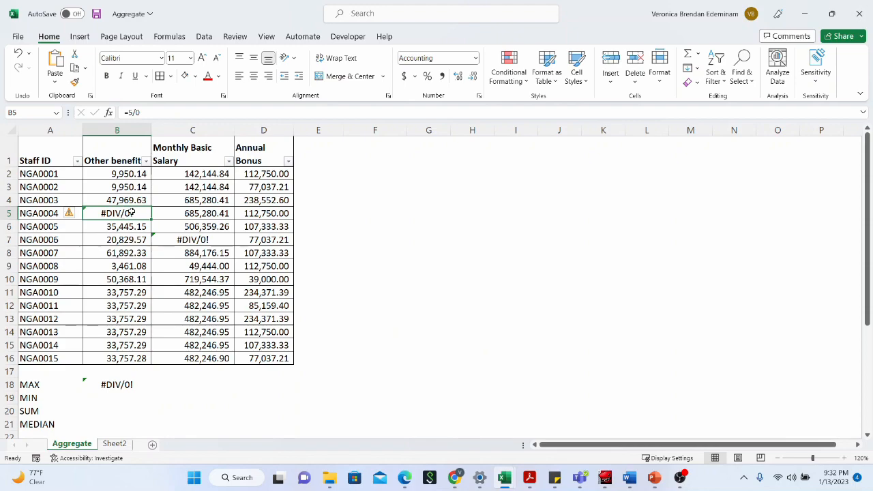
click(121, 384)
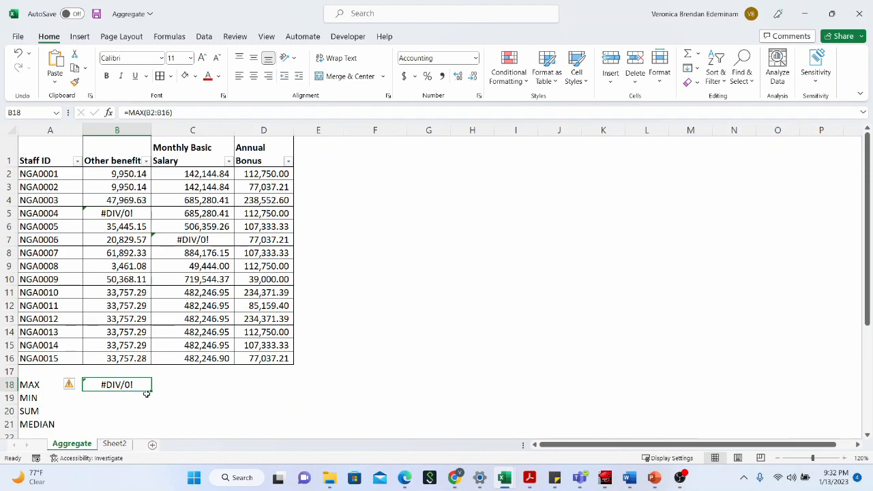
drag(151, 391, 287, 389)
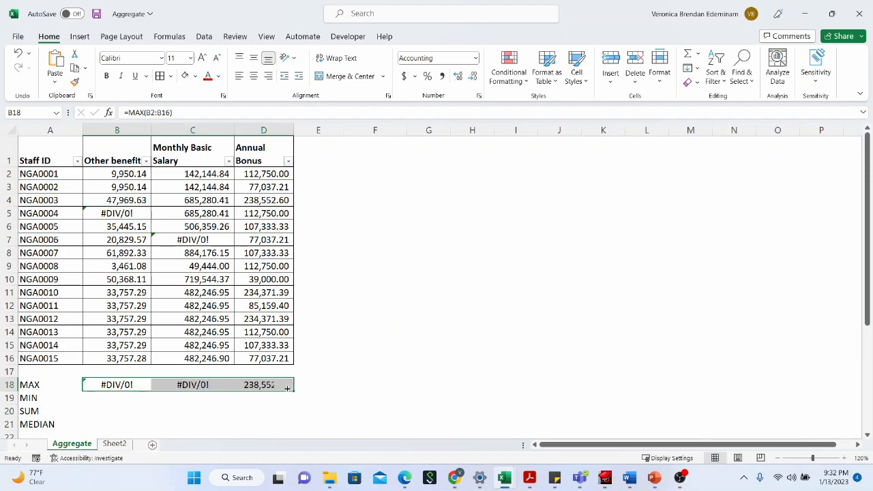
Step: Examine the Annual Bonus maximum in D18 and the source values in D2:D16 for error cells
click(285, 386)
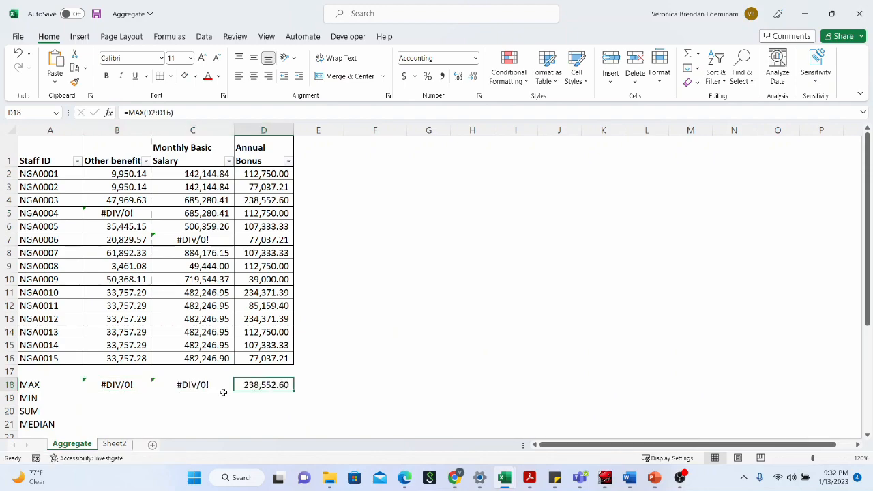
click(263, 130)
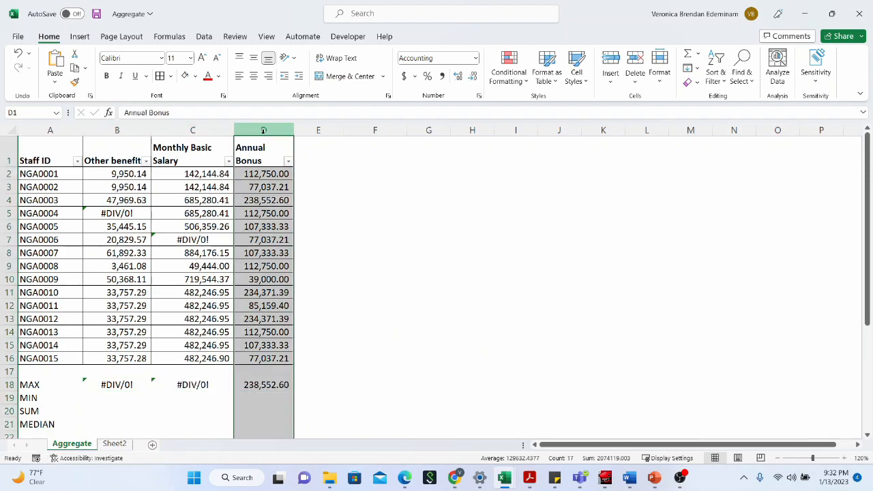
click(258, 383)
drag(267, 175, 269, 360)
click(269, 272)
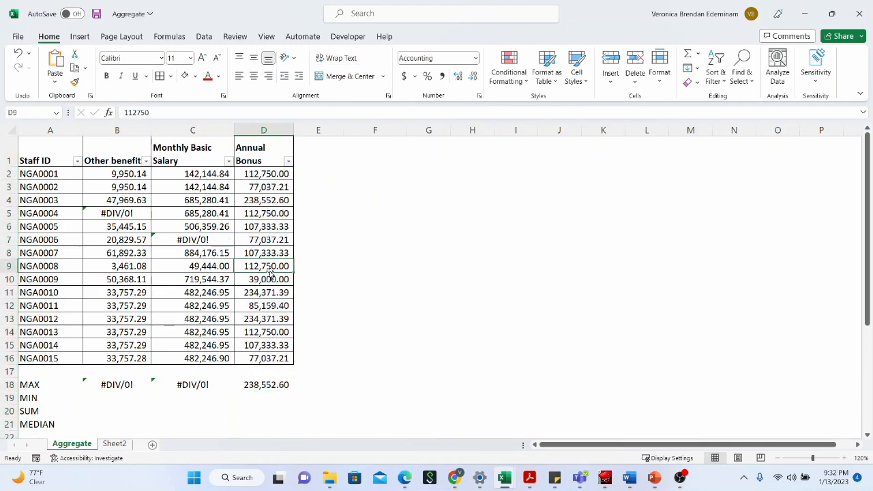
click(270, 252)
click(270, 228)
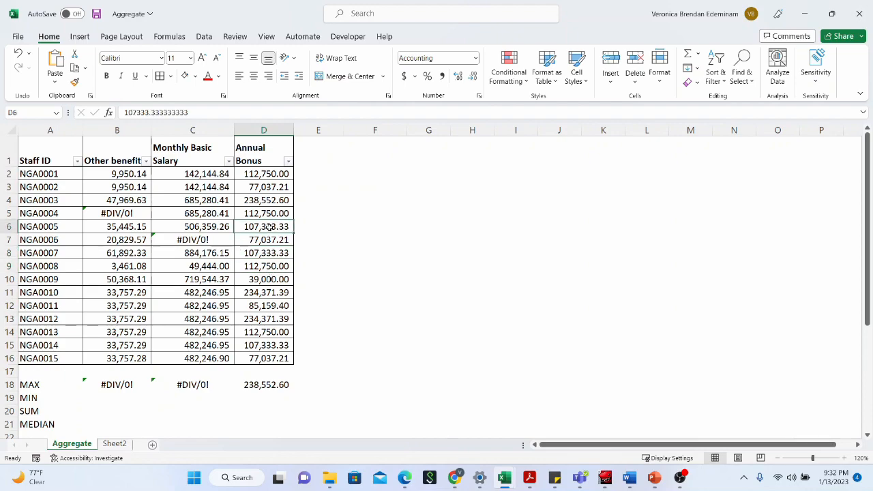
Step: Read the notes below the table on the two syntaxes and the function_num and Option arguments
click(114, 398)
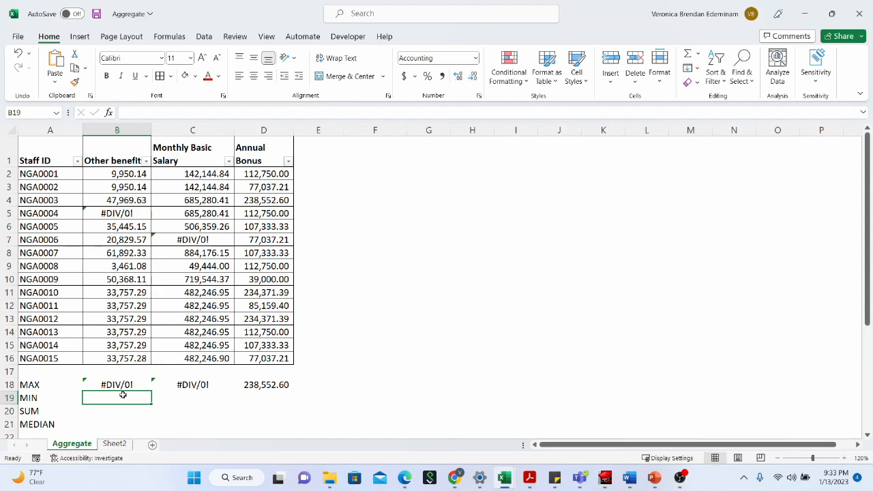
scroll(136, 398, down, 2)
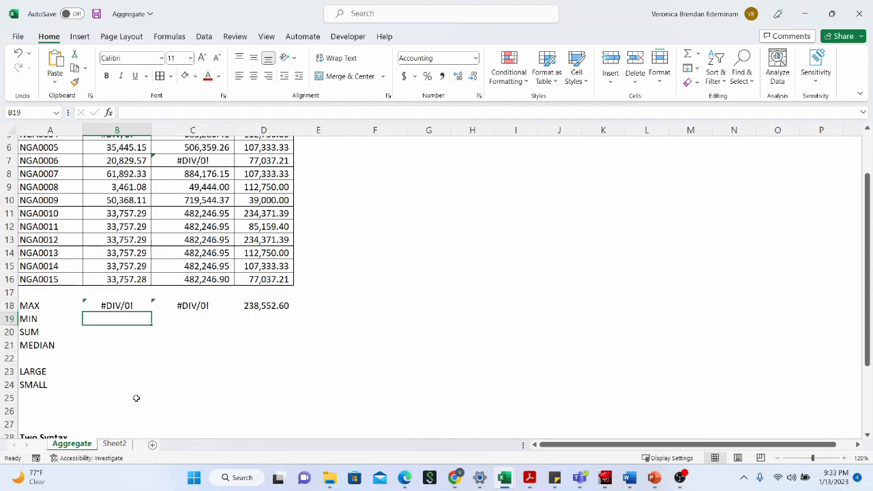
scroll(135, 397, down, 3)
click(45, 332)
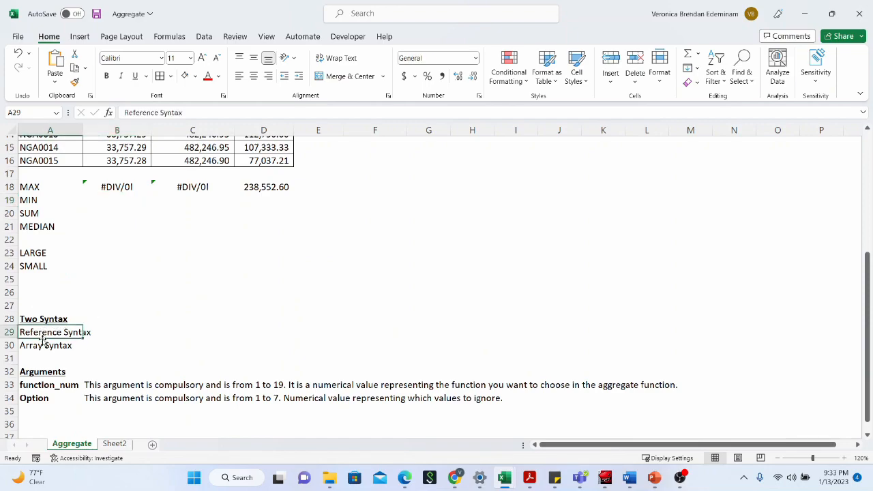
click(47, 345)
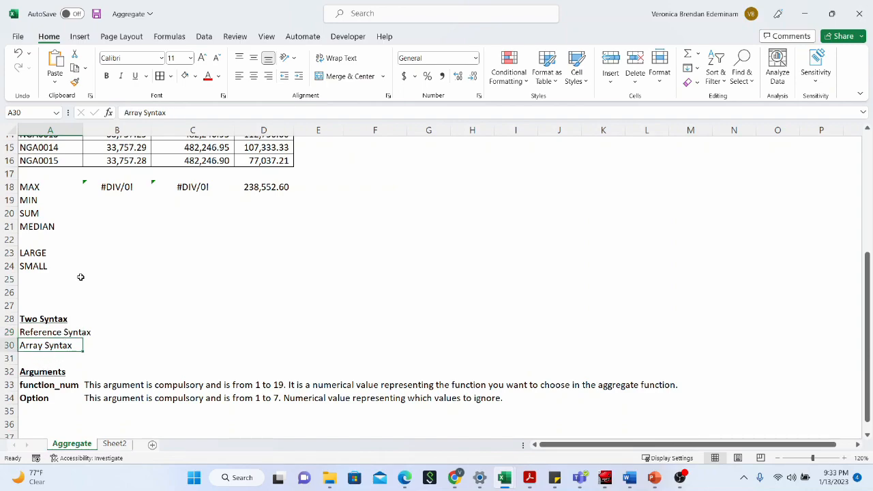
click(42, 386)
click(41, 398)
click(41, 388)
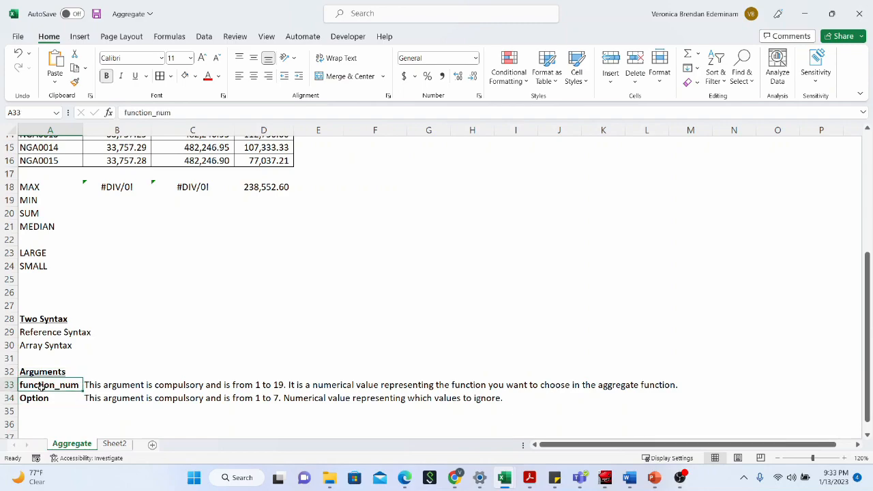
Step: Start an AGGREGATE formula in B25 and review the full list of function numbers for its first argument
click(139, 278)
text(=)
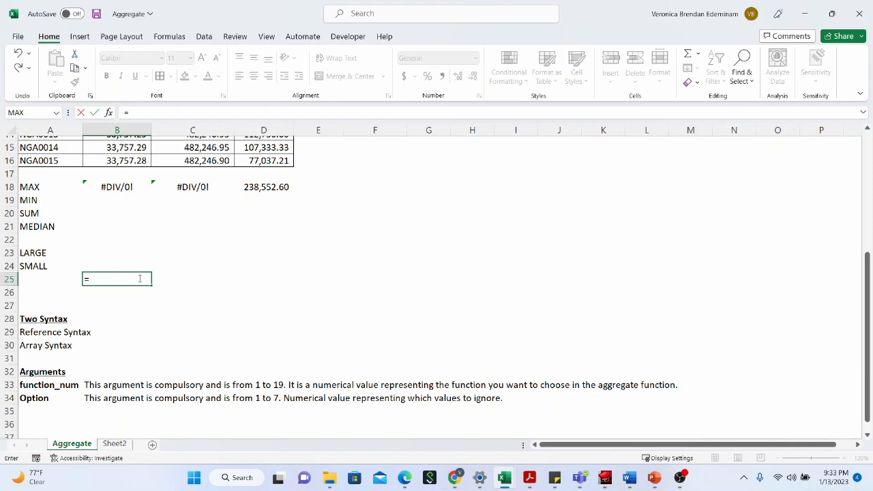
text(AGGREGATE()
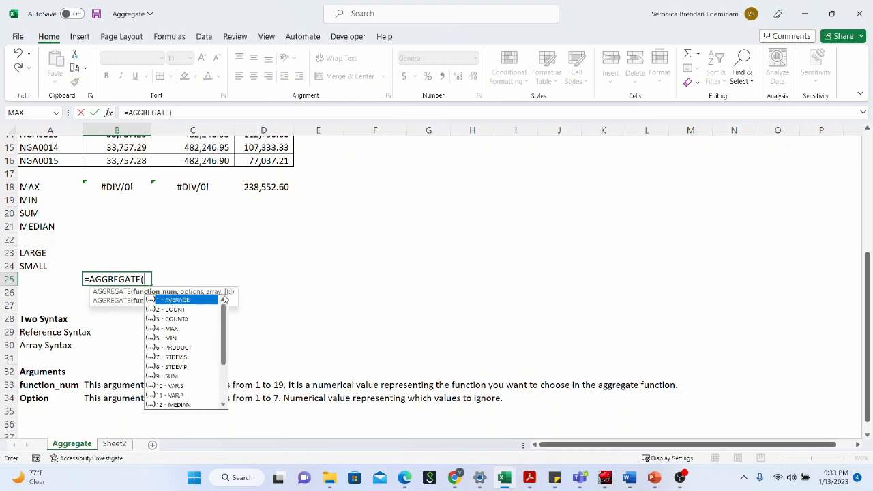
click(239, 279)
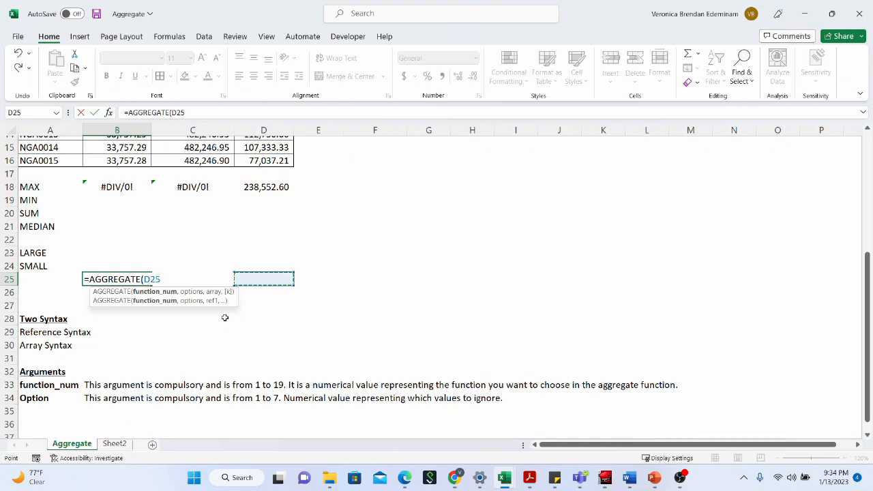
scroll(52, 386, down, 1)
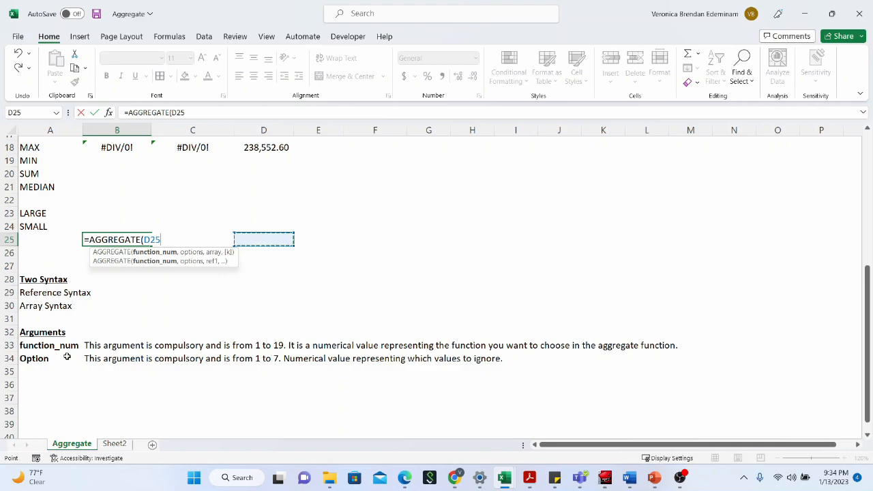
key(BackSpace)
key(BackSpace)
key(BackSpace)
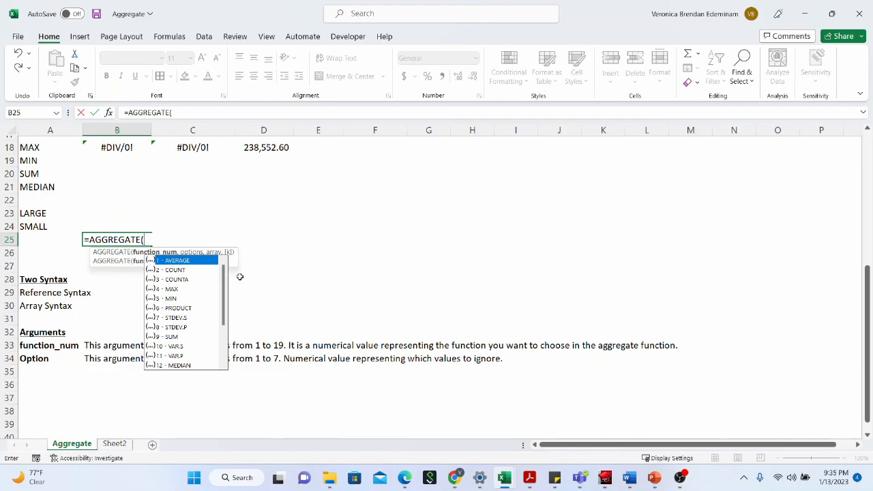
drag(224, 292, 224, 336)
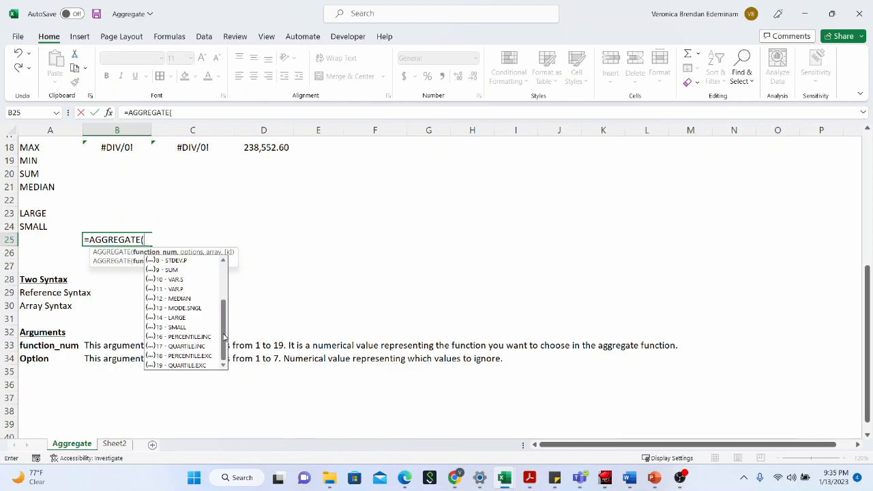
click(207, 261)
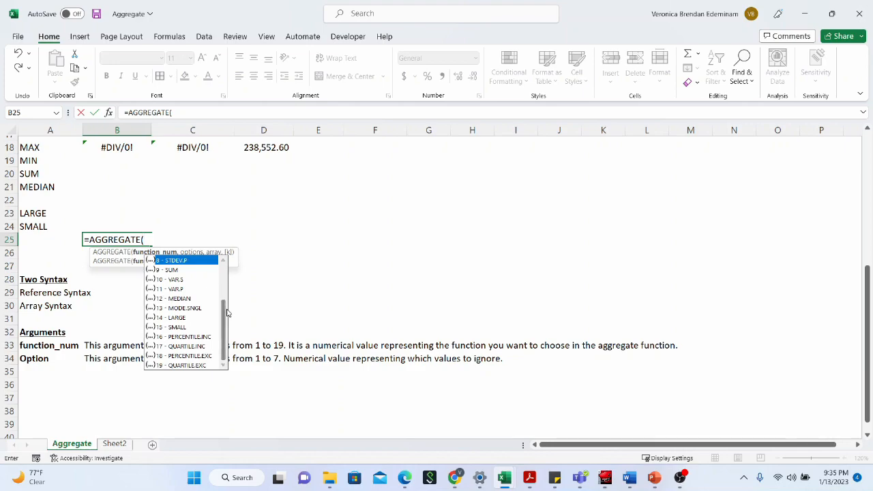
scroll(225, 325, up, 3)
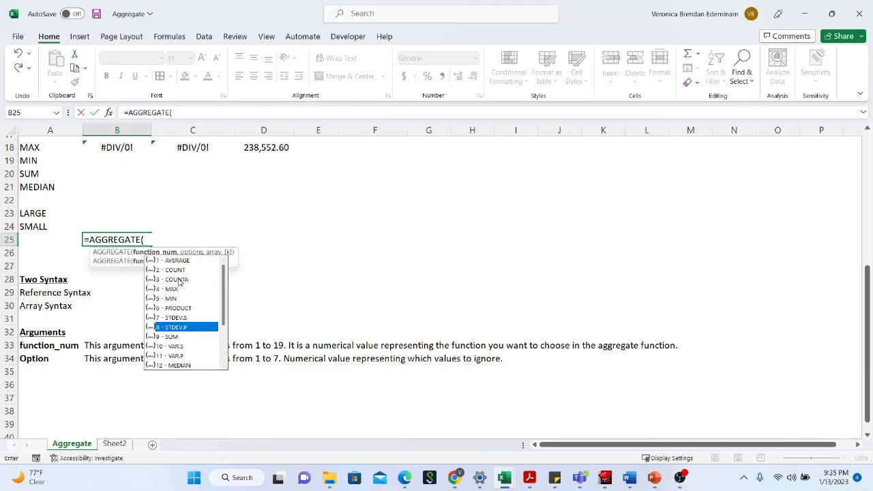
scroll(225, 287, down, 3)
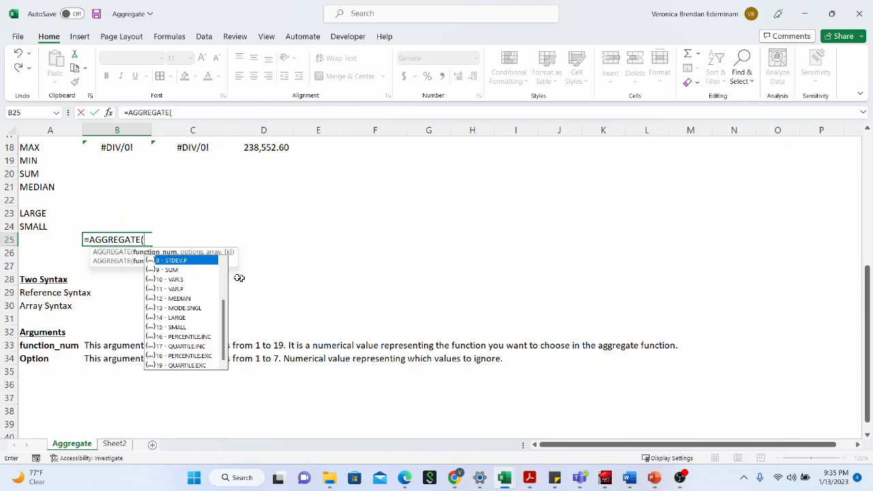
Step: Discard the unfinished AGGREGATE formula in B25
click(269, 262)
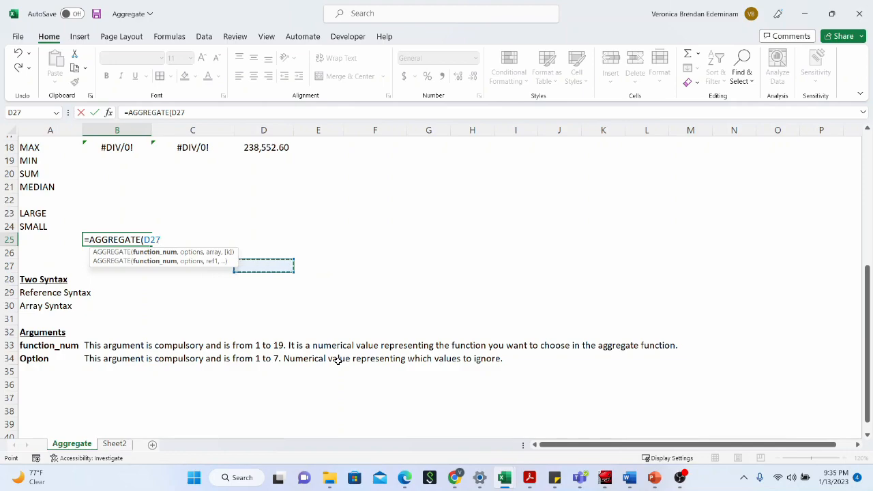
key(BackSpace)
key(BackSpace)
key(BackSpace)
key(BackSpace)
key(BackSpace)
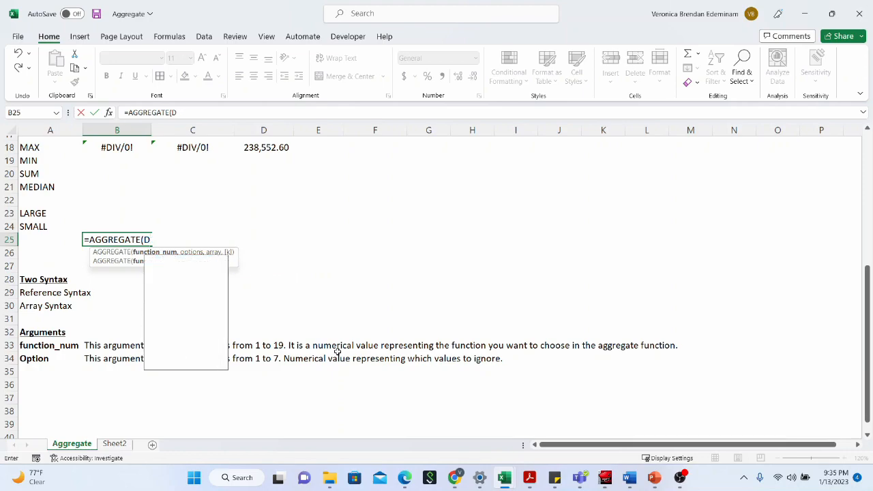
key(BackSpace)
key(BackSpace)
key(BackSpace)
key(BackSpace)
key(BackSpace)
key(BackSpace)
key(BackSpace)
key(BackSpace)
key(BackSpace)
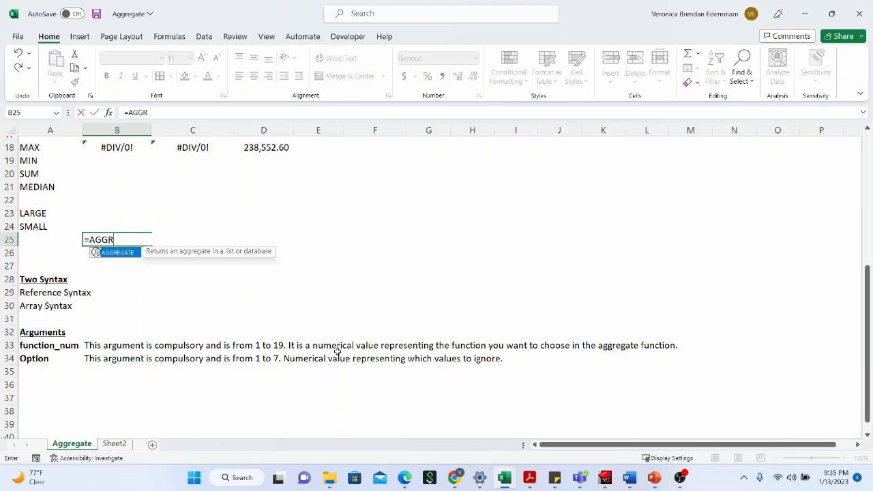
key(Escape)
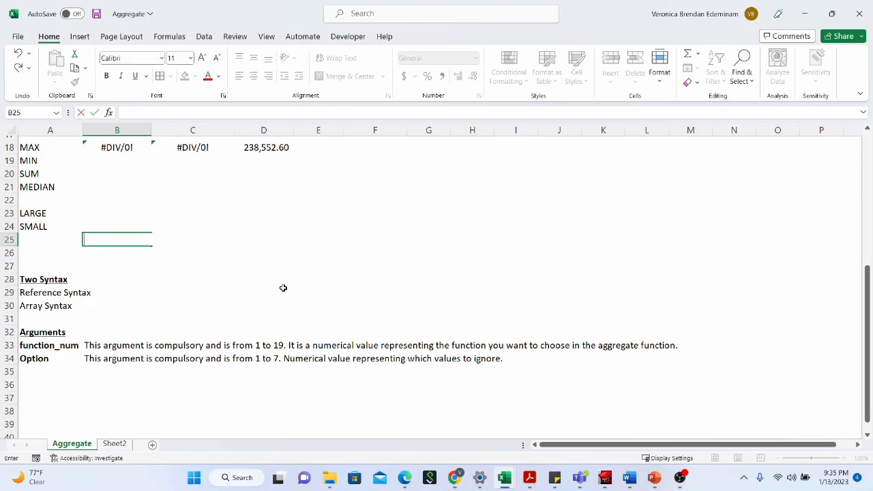
Step: Examine the MAX formula in B18 and the error source in B5 of the Other benefit column
click(130, 188)
scroll(133, 232, up, 3)
scroll(133, 236, up, 3)
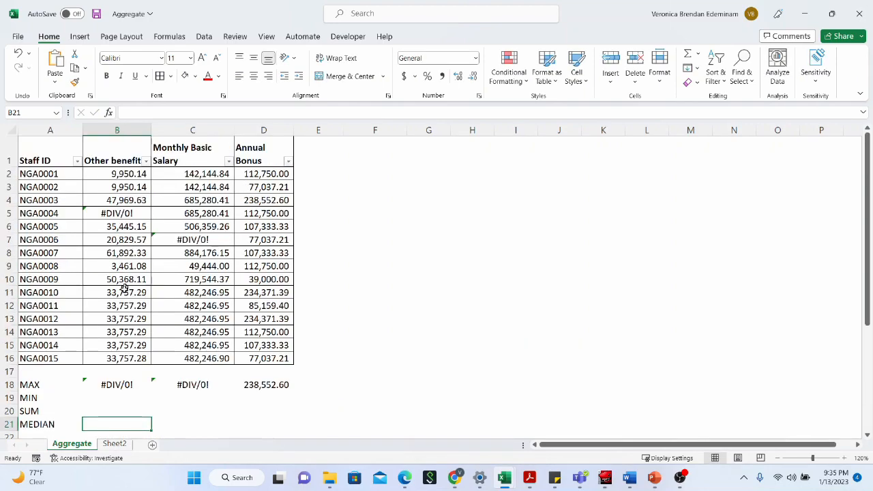
click(113, 386)
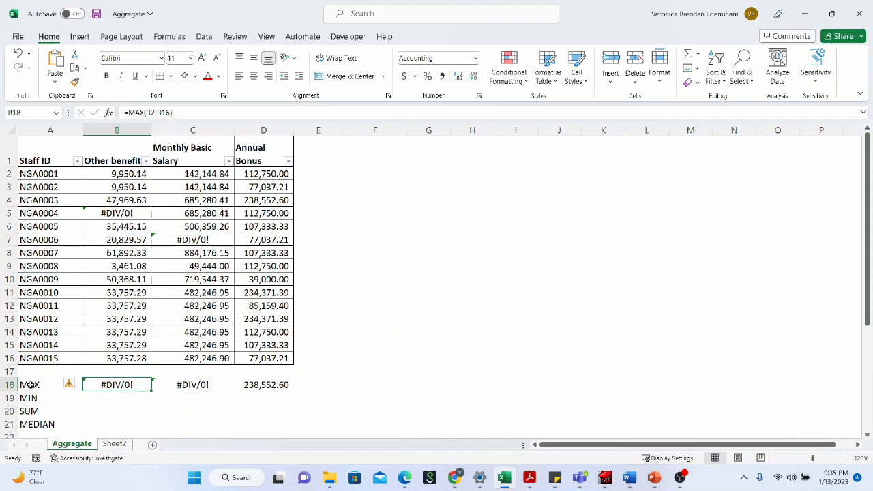
click(118, 130)
click(121, 384)
click(117, 213)
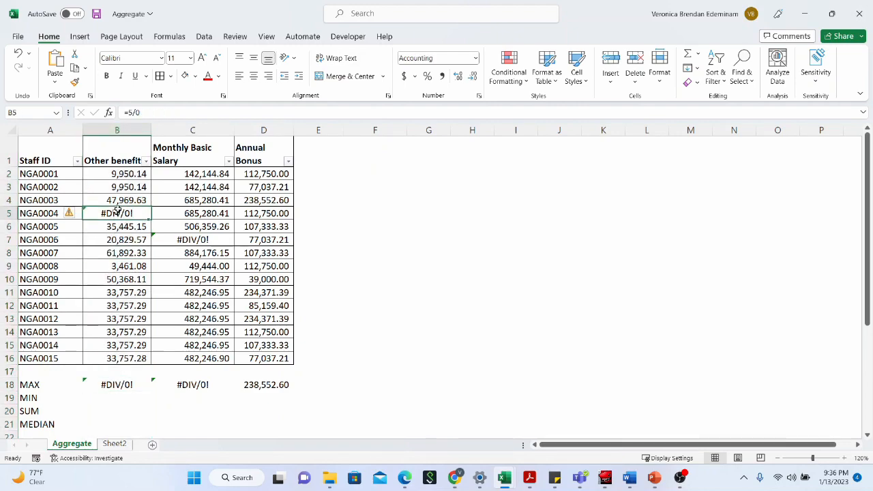
Step: Replace the MAX formula in B18 with =AGGREGATE(4,6,B2:B16) to get the Other benefit maximum while ignoring error values
click(118, 385)
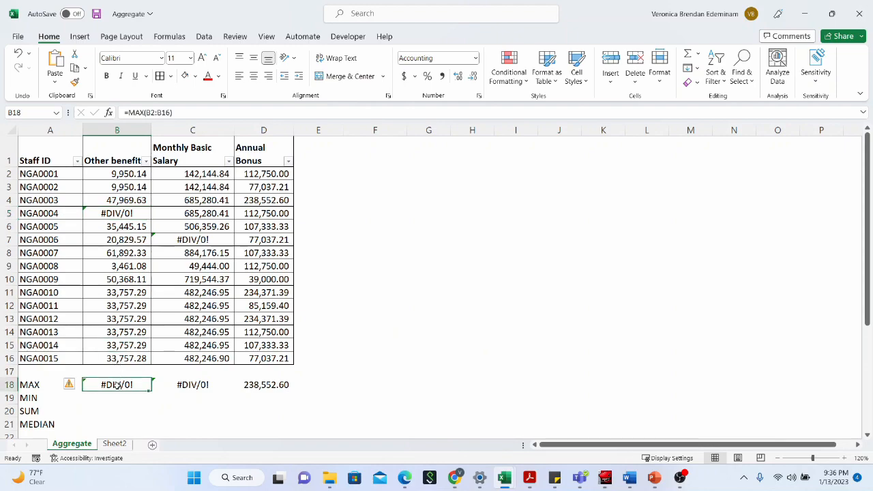
text(=AGGREGATE()
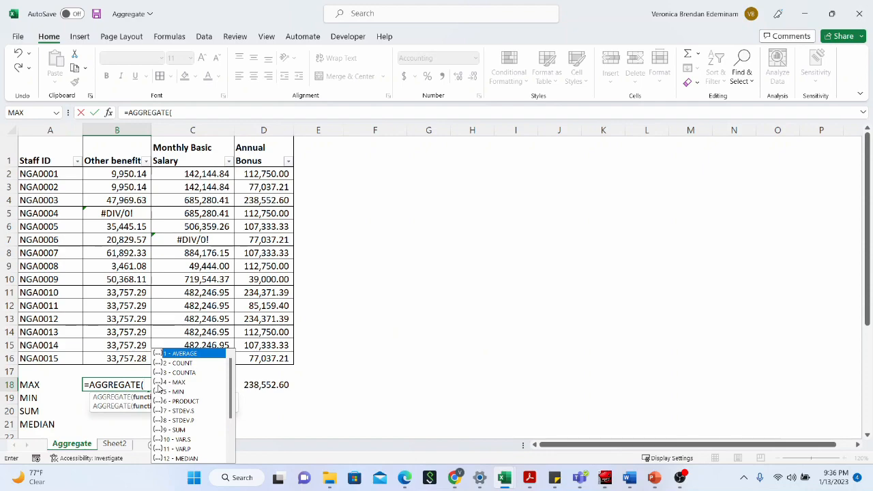
text(4,)
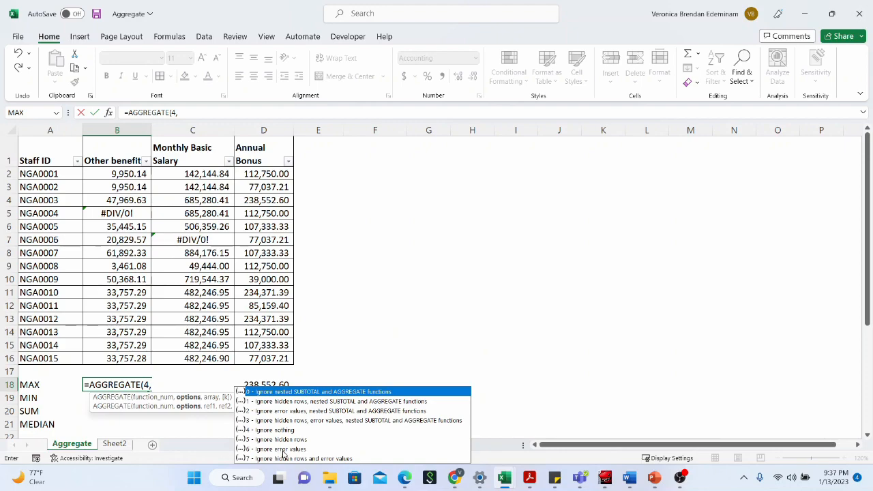
text(6)
text(,)
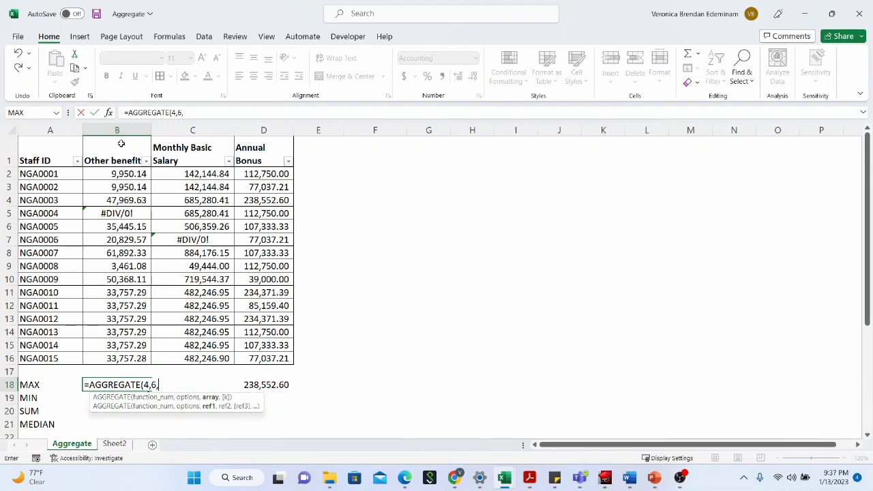
drag(116, 171, 109, 361)
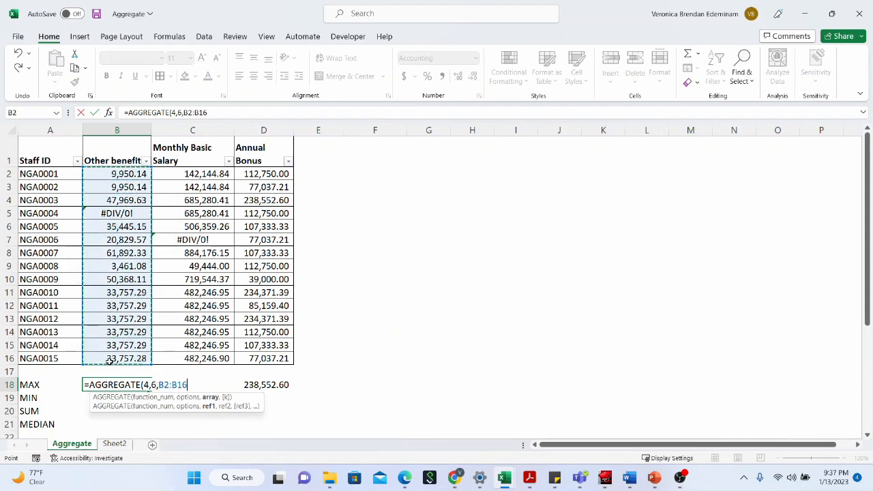
text())
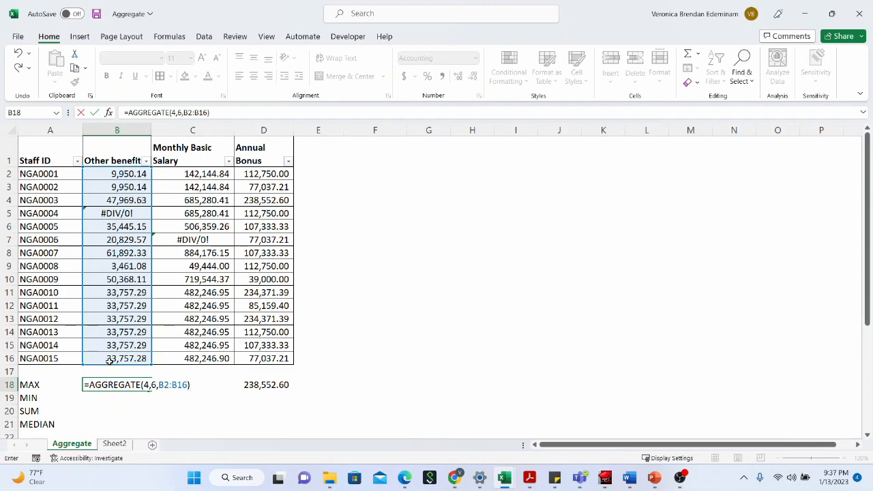
key(Return)
Step: Copy the AGGREGATE formula from B18 into C18 for Monthly Basic Salary and check it against the error in C7
click(127, 386)
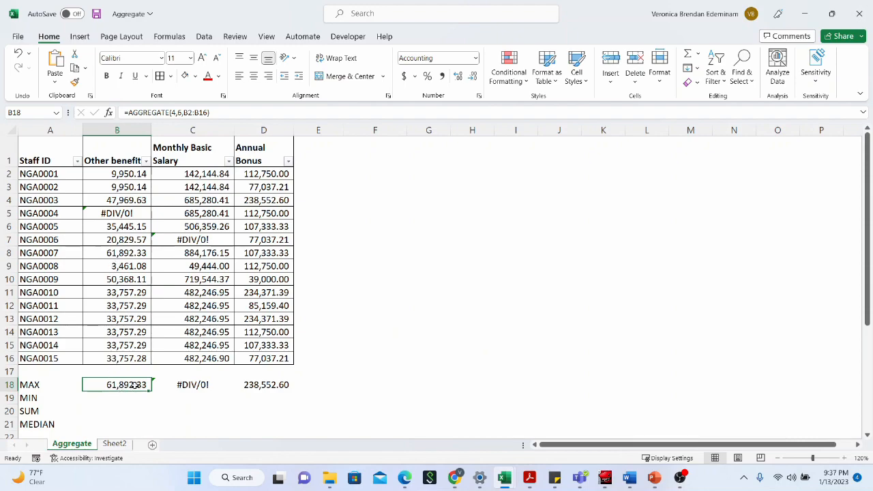
drag(146, 391, 201, 392)
click(205, 388)
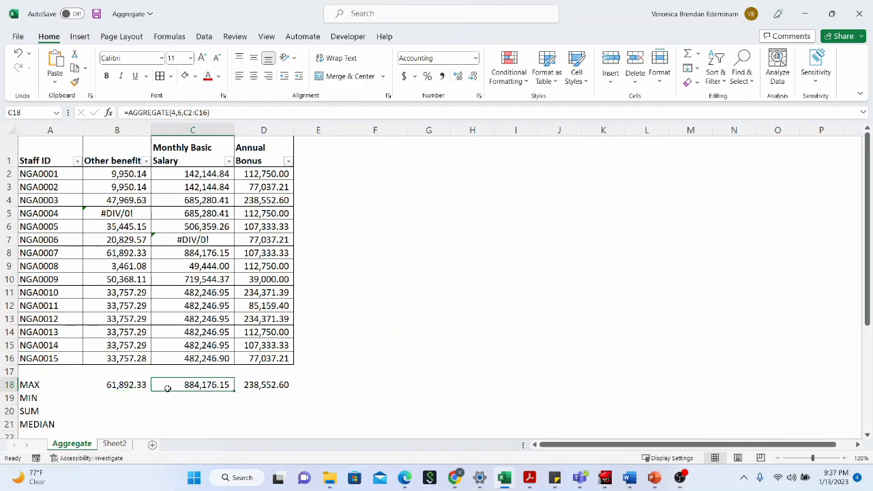
click(197, 240)
click(201, 386)
Step: Try the plain formula =MIN(B2:B16) in B19 on the Other benefit column
click(113, 395)
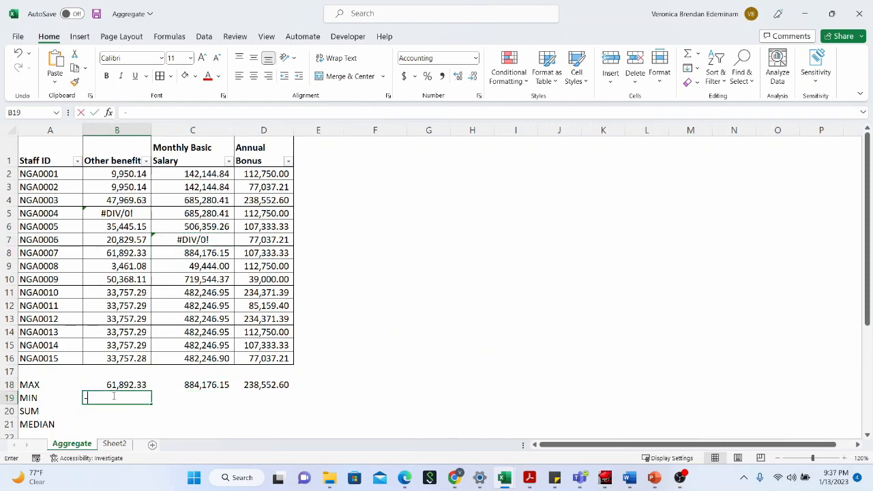
text(=MIN()
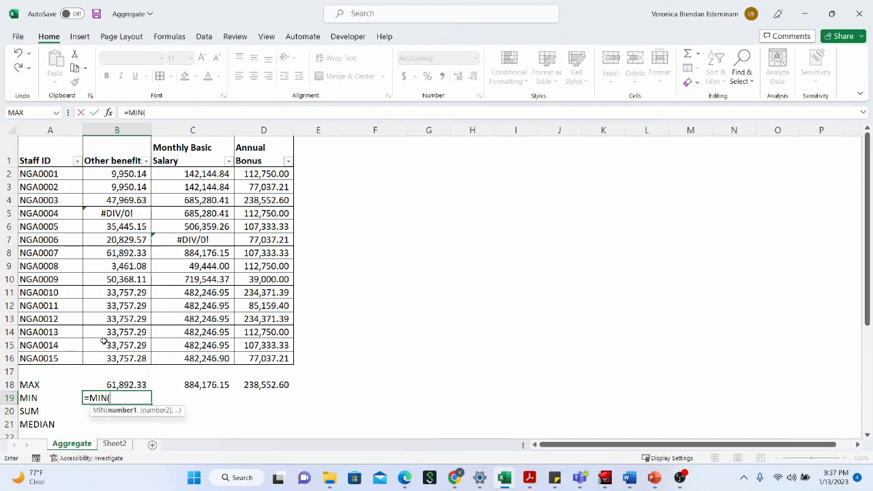
key(BackSpace)
key(BackSpace)
key(BackSpace)
key(BackSpace)
text(AGGREGATE)
key(BackSpace)
key(BackSpace)
key(BackSpace)
key(BackSpace)
key(BackSpace)
key(BackSpace)
key(BackSpace)
key(BackSpace)
text(MIN)
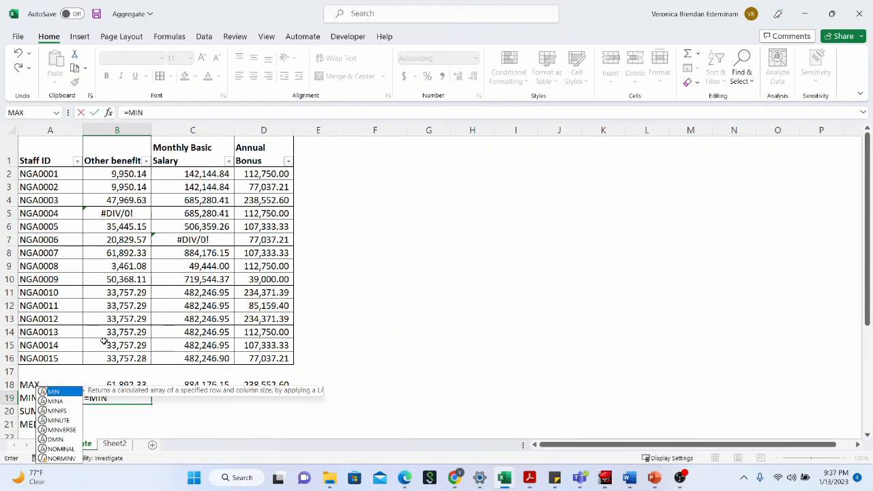
text(()
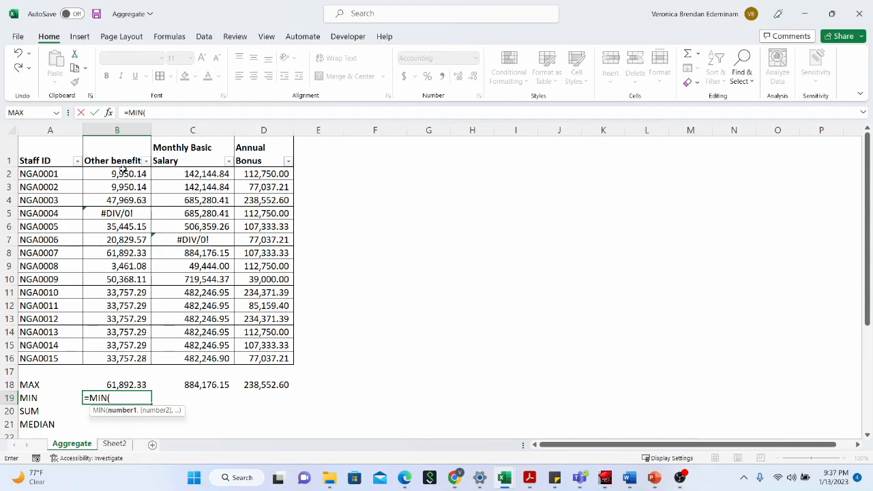
drag(123, 170, 119, 361)
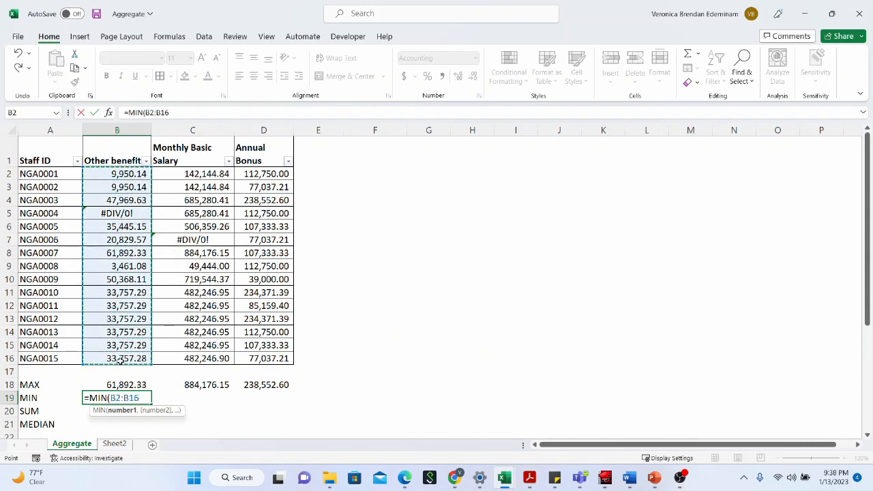
text())
key(Return)
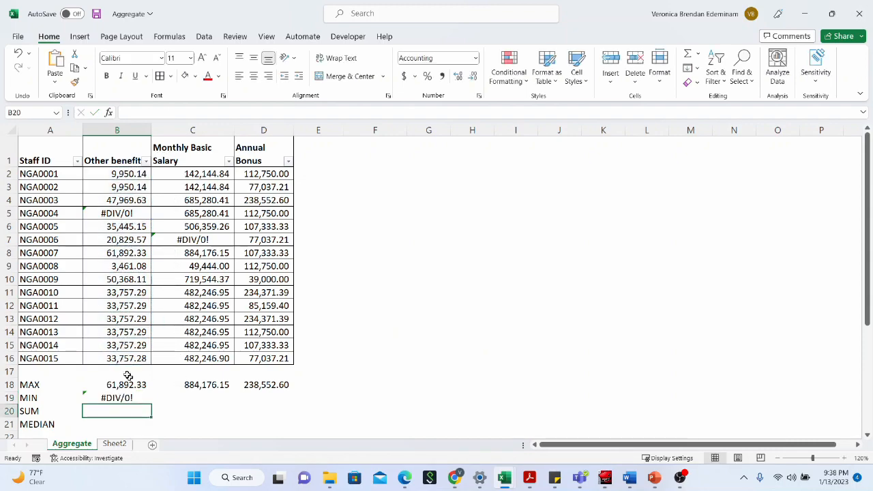
Step: Clear the MIN formula in B19 and enter =AGGREGATE(5,6,B2:B16) in its place
click(137, 399)
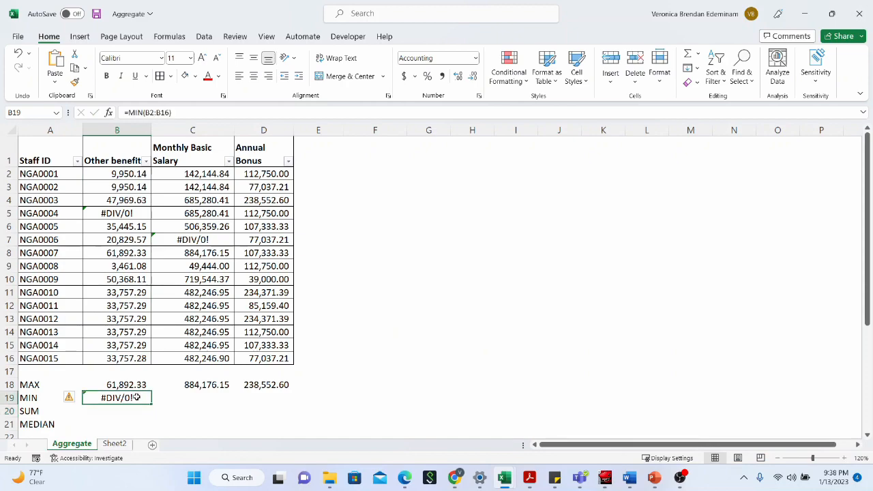
key(Delete)
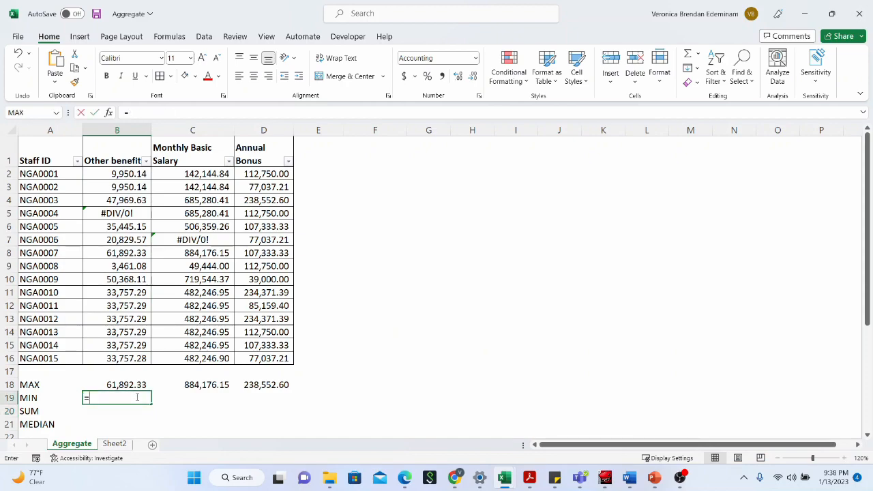
text(=AGGREGATE()
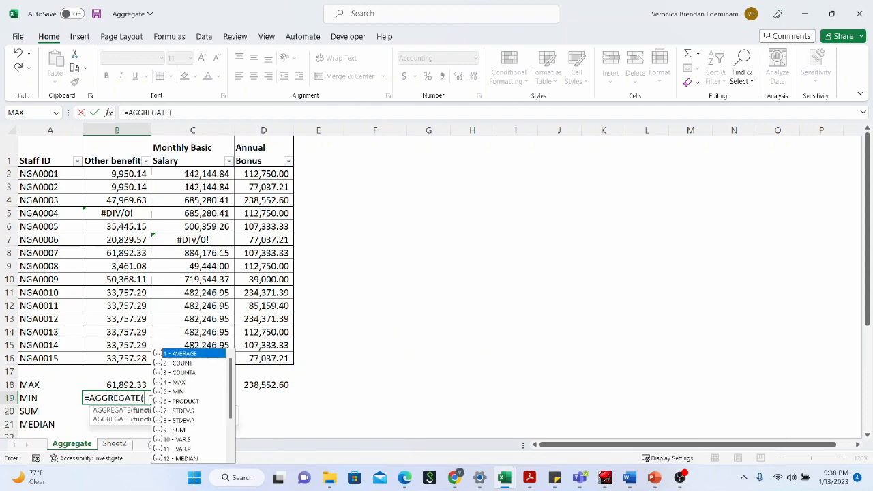
text(5,)
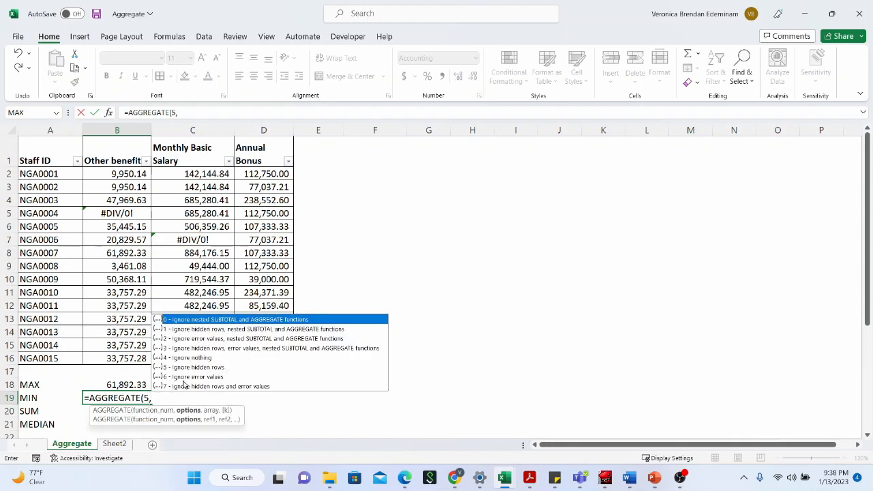
text(6,)
drag(108, 174, 107, 358)
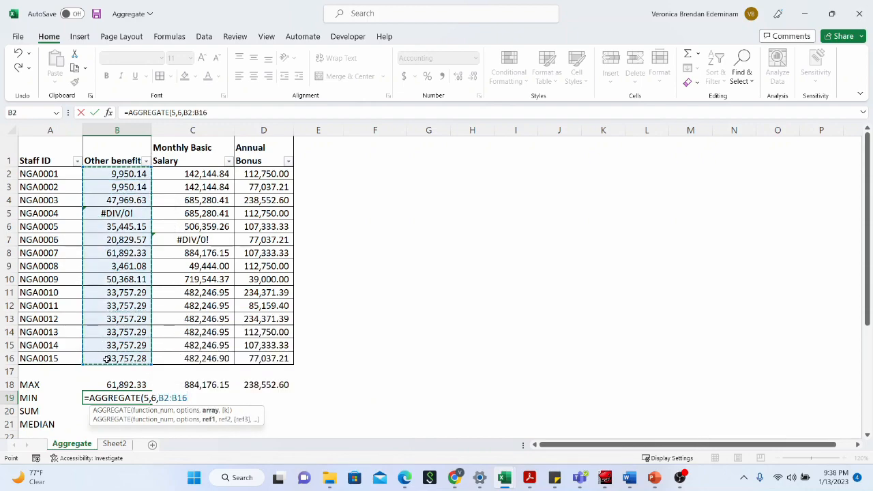
text())
key(Return)
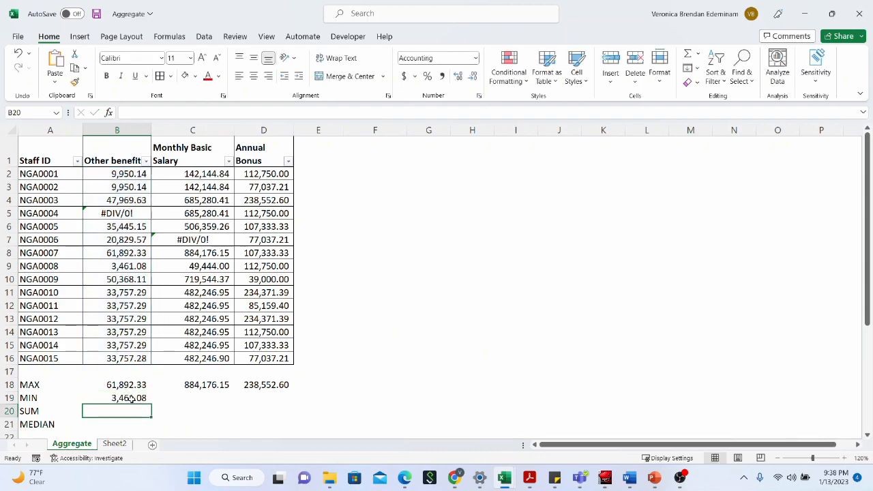
Step: Fill the AGGREGATE minimum formula from B19 across to D19 for the salary and bonus columns
click(131, 399)
drag(152, 404, 279, 402)
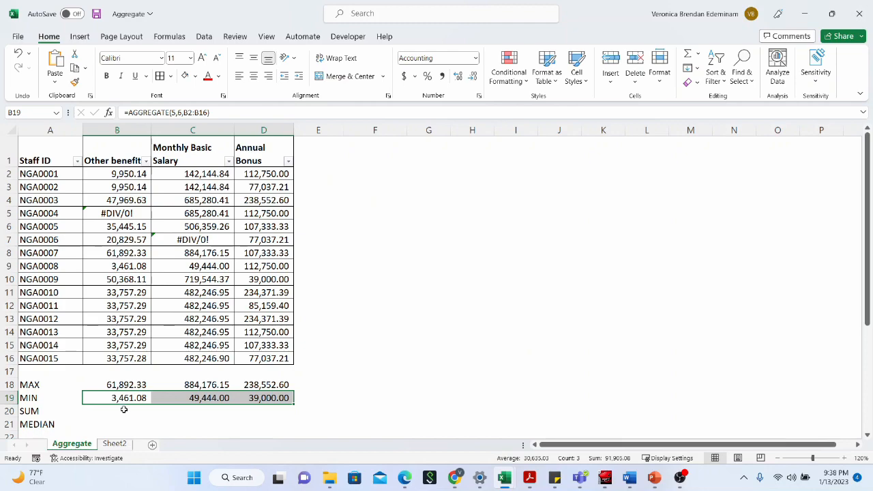
click(124, 411)
click(139, 397)
Step: Try summing the Other benefit column in B20 with =AGGREGATE(9,4,B2:B16), using the option that ignores nothing
click(123, 412)
text(=AGGREGATE)
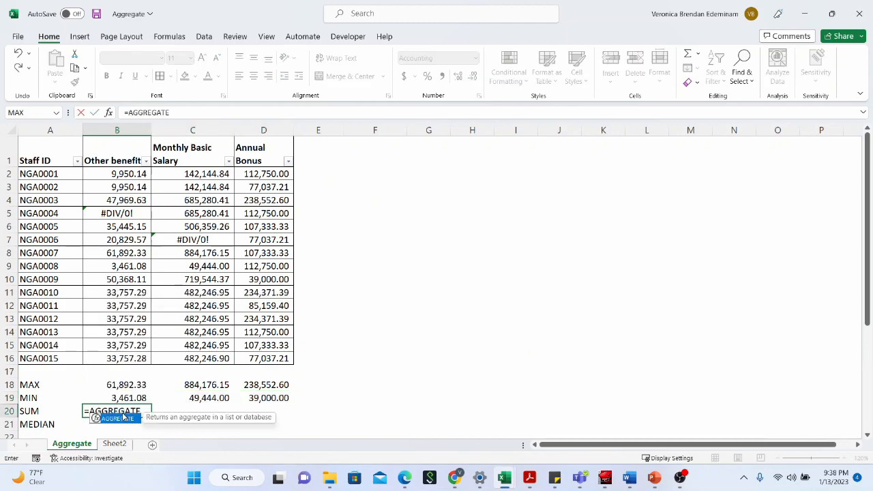
text(()
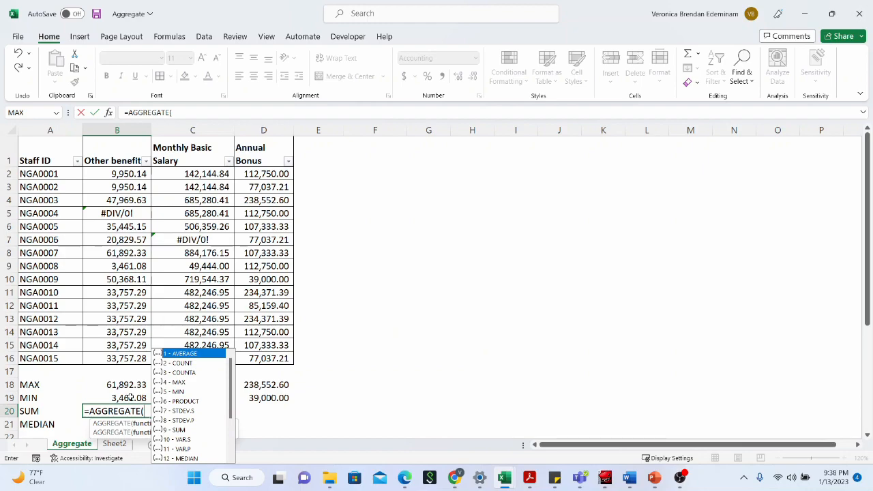
text(9,)
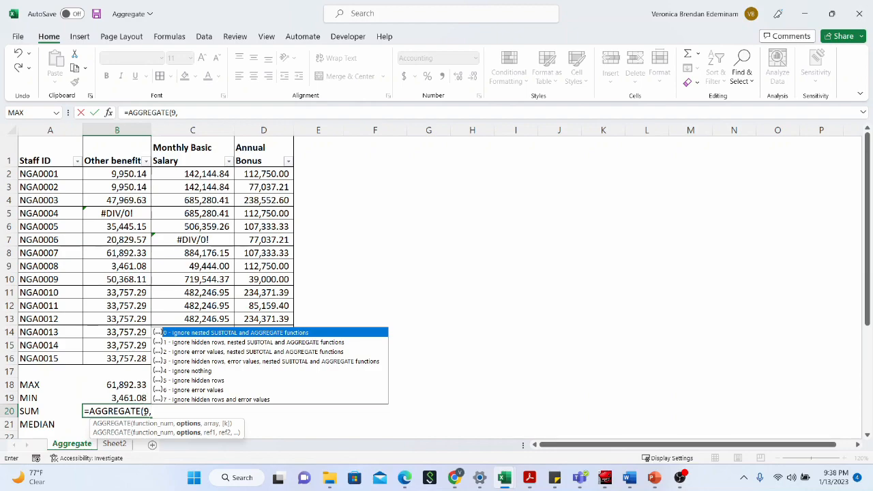
text(4,)
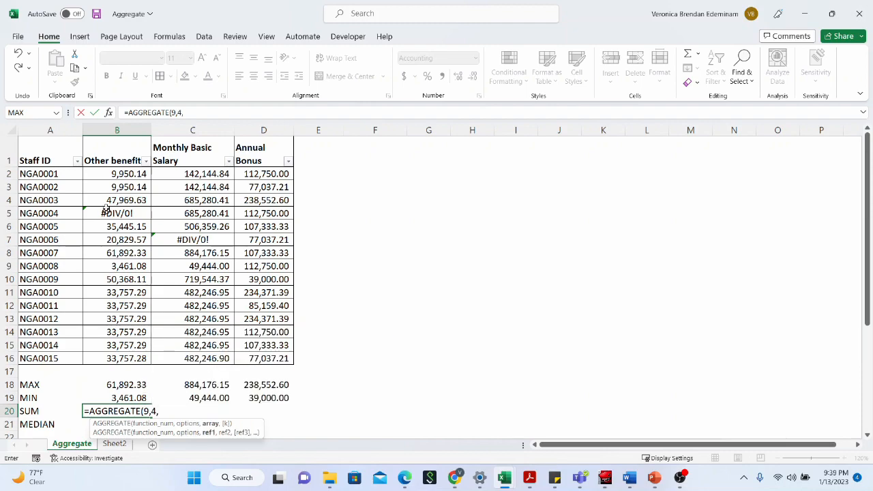
drag(119, 174, 107, 359)
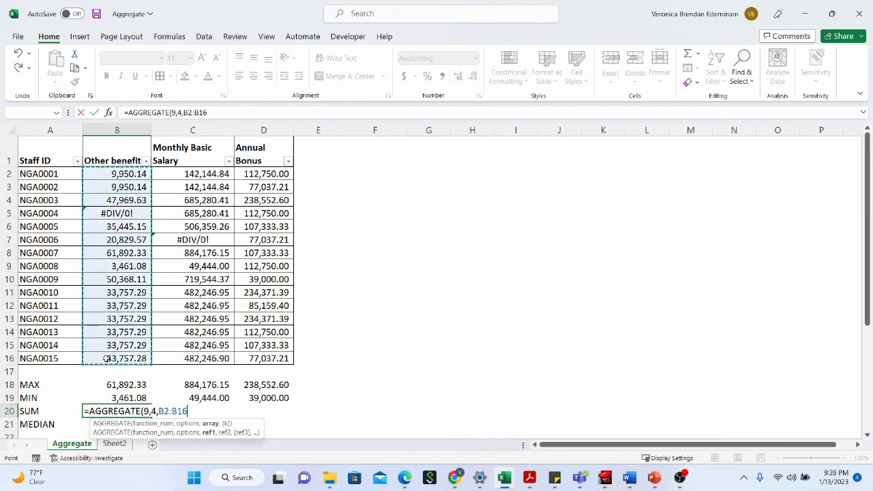
text())
key(Return)
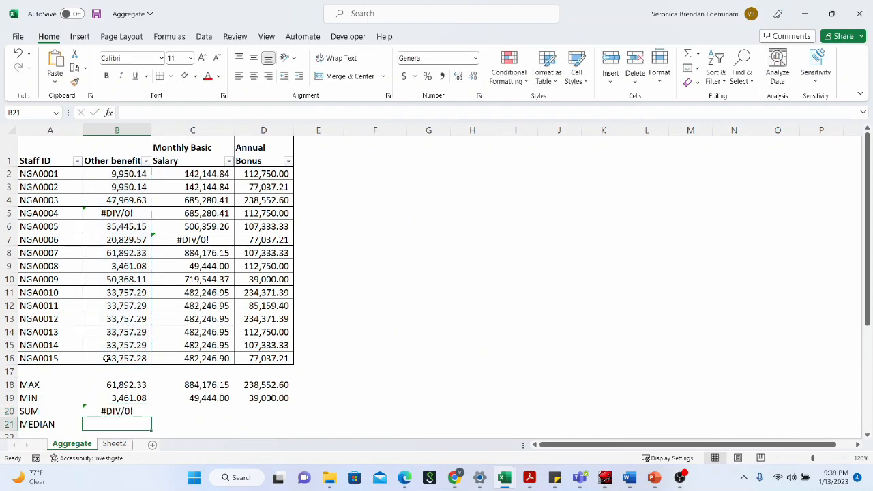
Step: Start a replacement AGGREGATE formula in B20 over the existing one
click(131, 411)
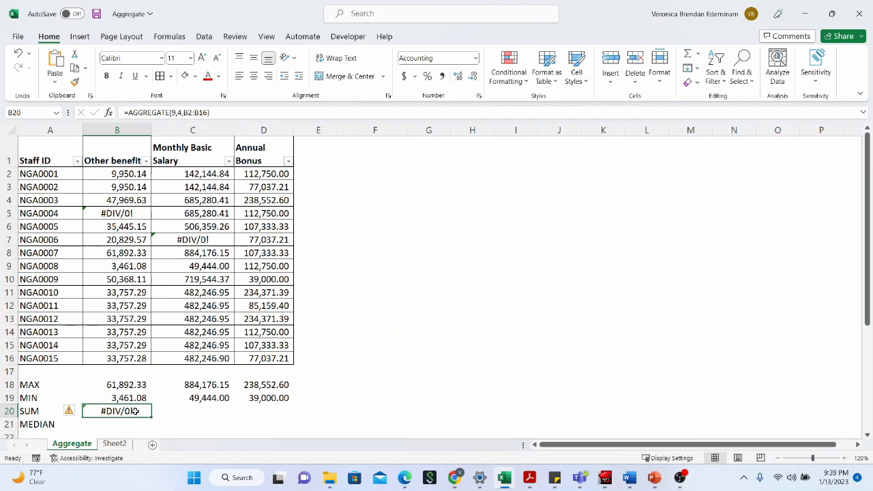
text(=AGGREG)
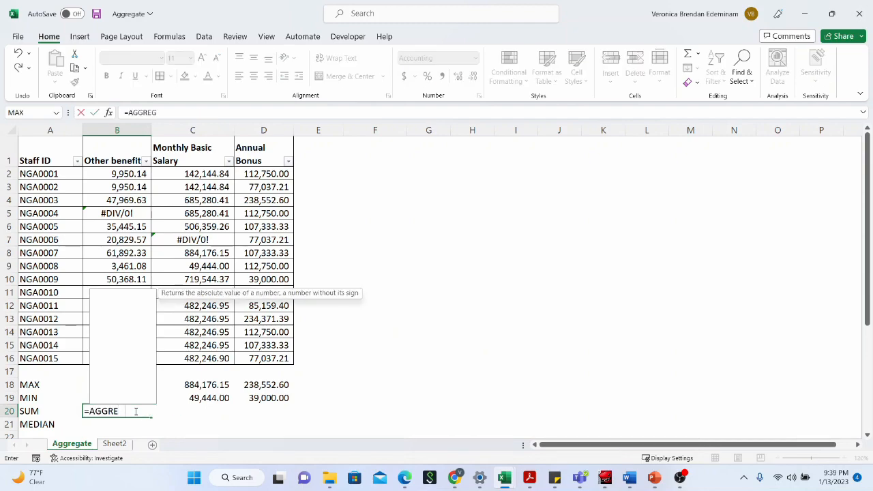
text(ATE()
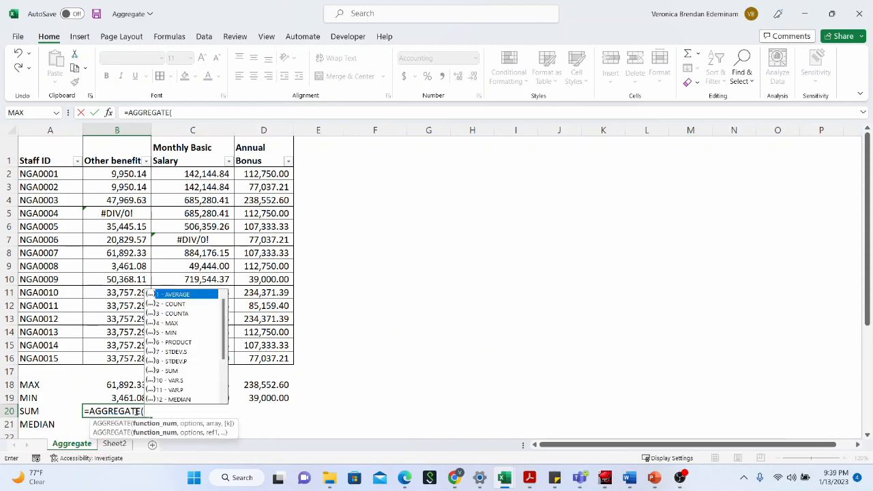
drag(120, 173, 108, 359)
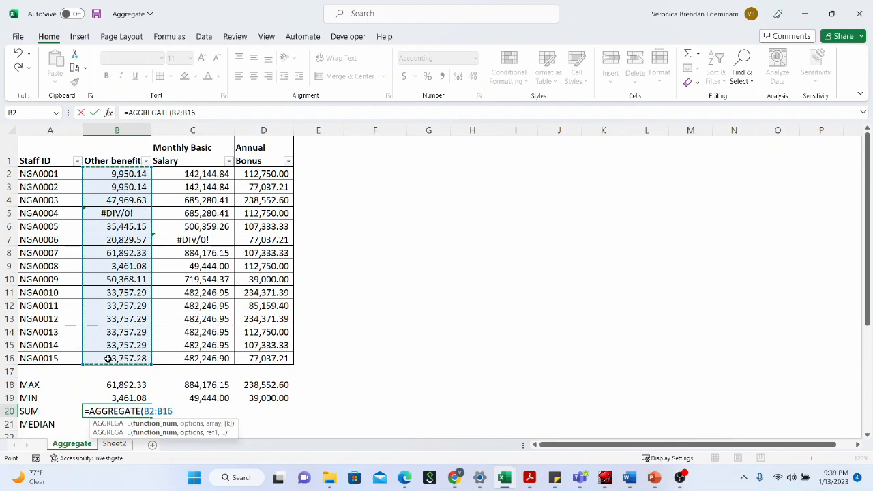
key(BackSpace)
key(BackSpace)
key(BackSpace)
key(BackSpace)
key(BackSpace)
key(BackSpace)
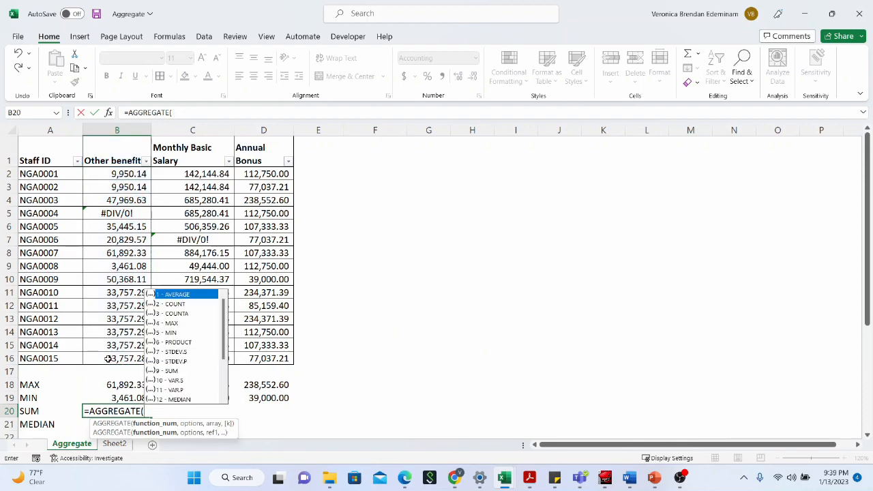
Step: Complete the B20 formula as =AGGREGATE(9,6,B2:B16) to sum Other benefit while ignoring error values
text(9,)
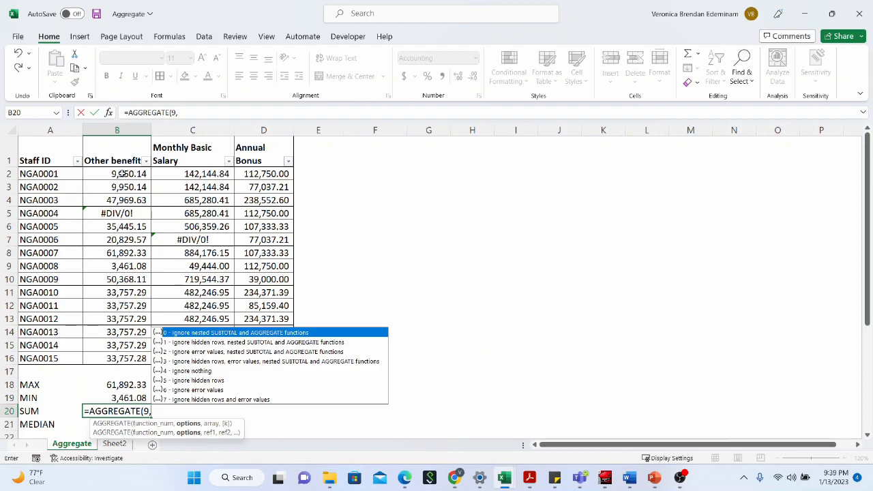
text(6,)
drag(112, 174, 115, 360)
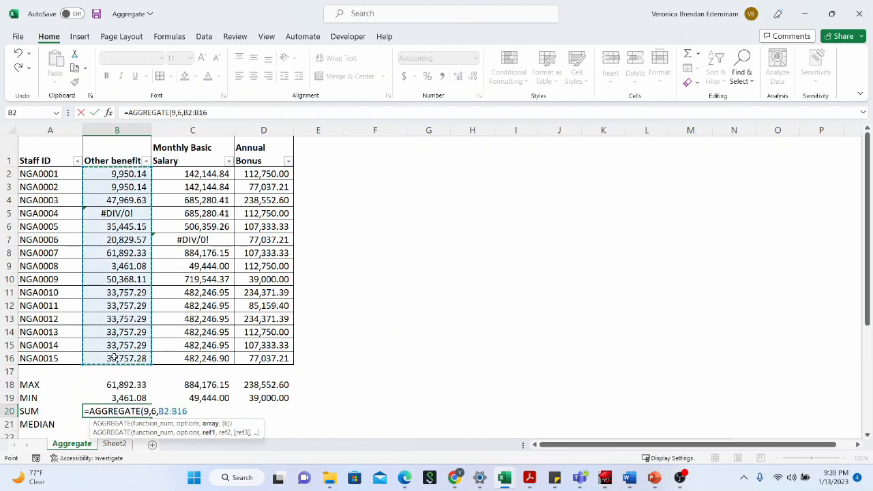
key(Return)
click(147, 411)
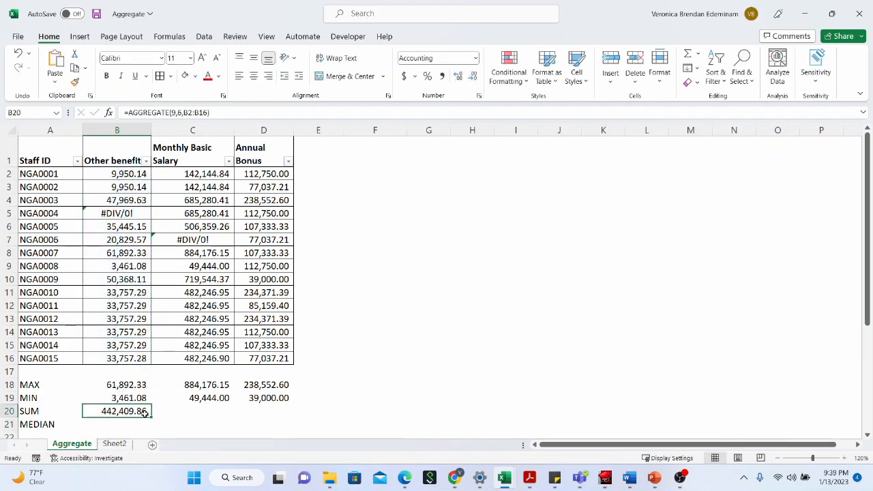
Step: Fill the AGGREGATE sum formula from B20 across to D20 and widen the Annual Bonus column to fit its total
drag(150, 417, 270, 415)
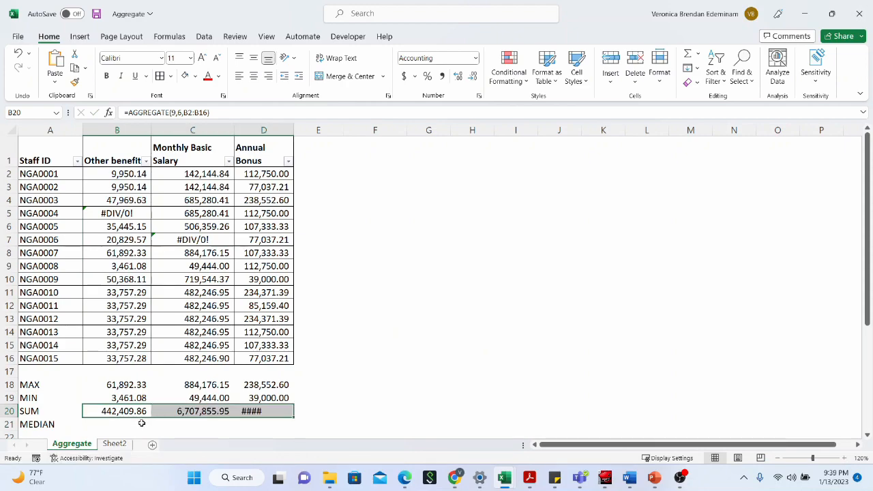
click(135, 423)
drag(296, 134, 307, 136)
Step: Enter =AGGREGATE(12,6,B2:B16) in B21 to get the median of Other benefit while ignoring error values
text(=A)
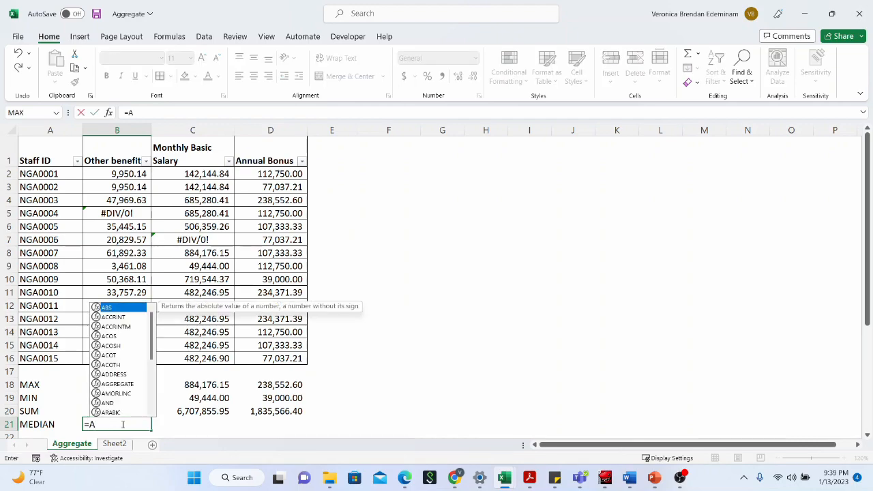
text(G)
key(Tab)
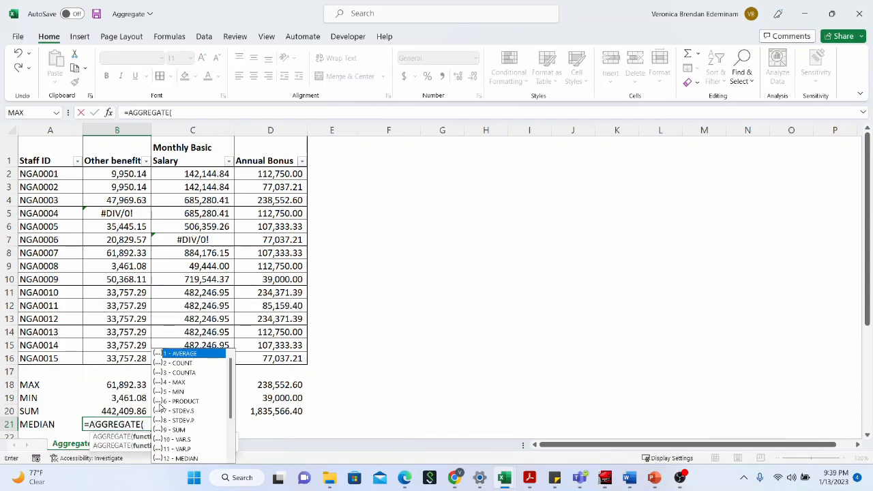
scroll(233, 396, down, 3)
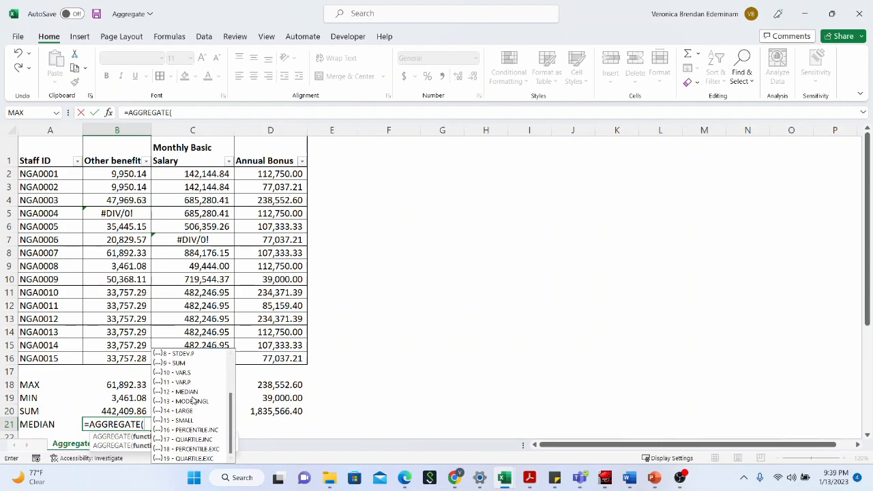
text(12,)
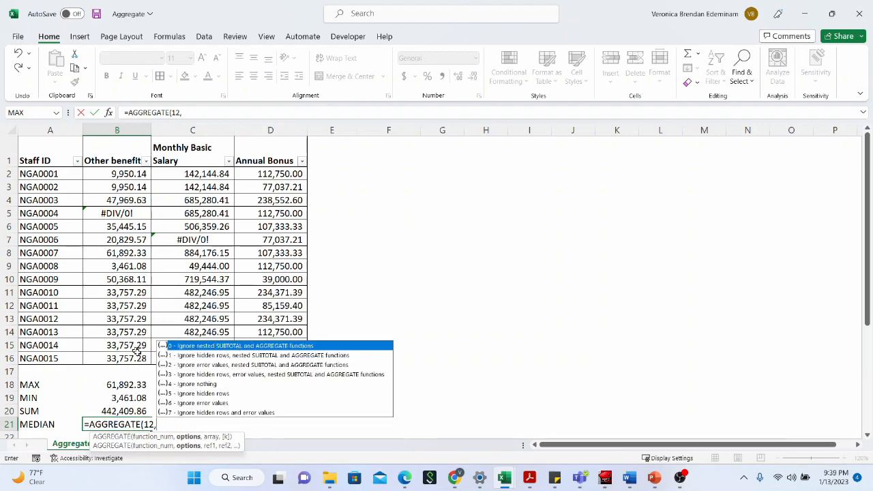
text(6,)
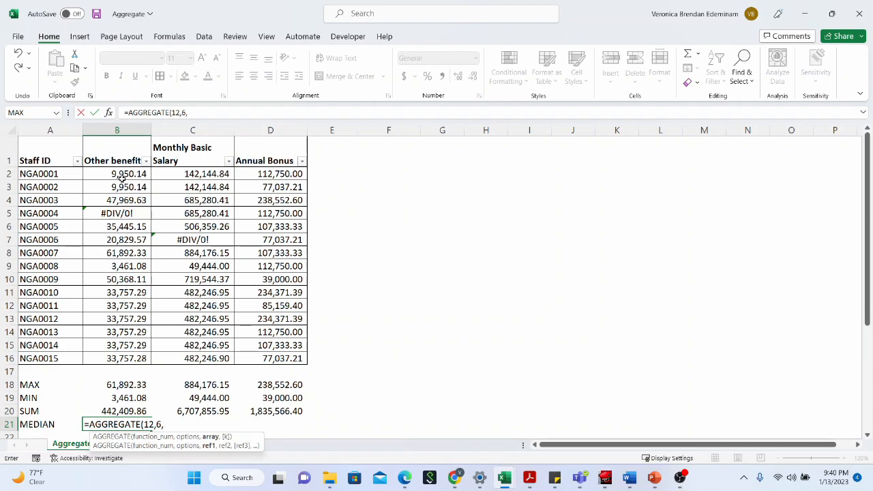
drag(122, 177, 123, 359)
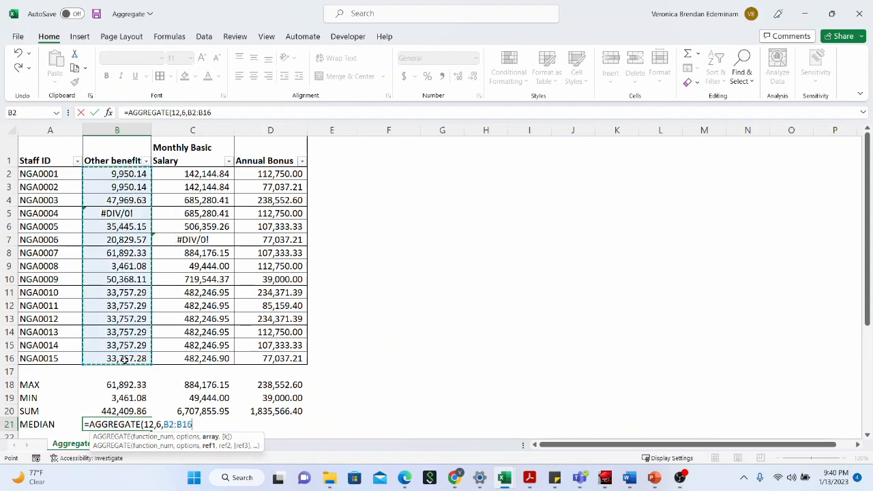
key(Return)
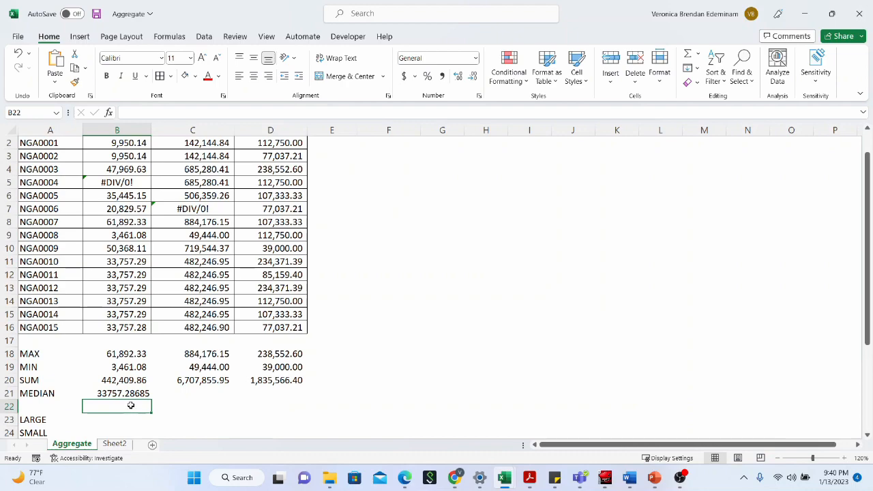
Step: Fill the median formula from B21 across to D21 and apply the comma number style to the row's results
click(129, 394)
drag(150, 399, 303, 399)
click(442, 76)
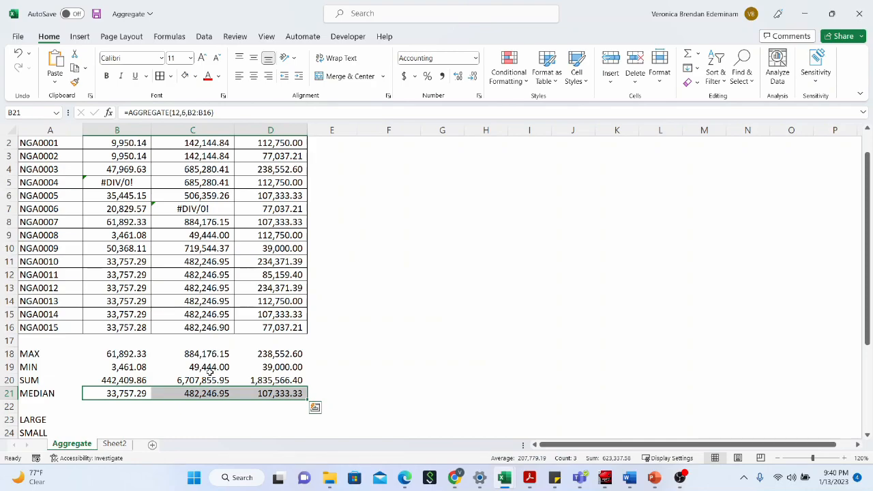
Step: Enter =LARGE(B2:B16,3) in B23 to look for the third-largest Other benefit with the plain LARGE function
scroll(210, 372, down, 4)
scroll(165, 311, up, 2)
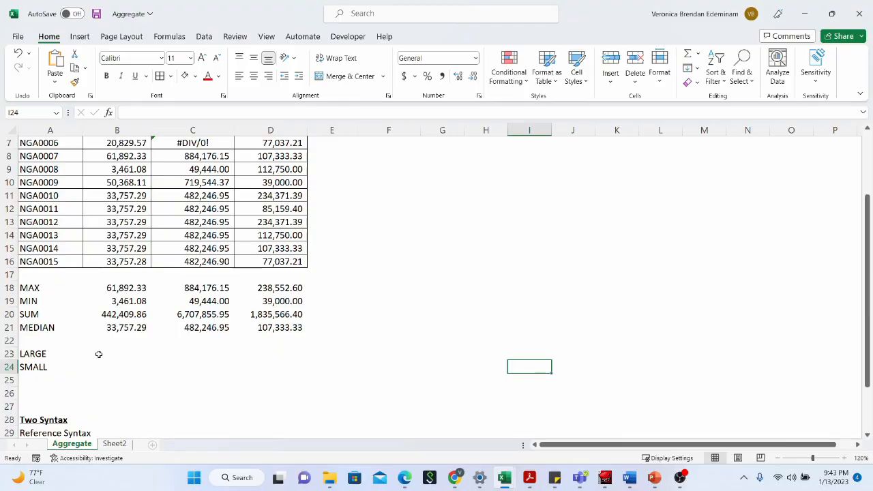
click(105, 352)
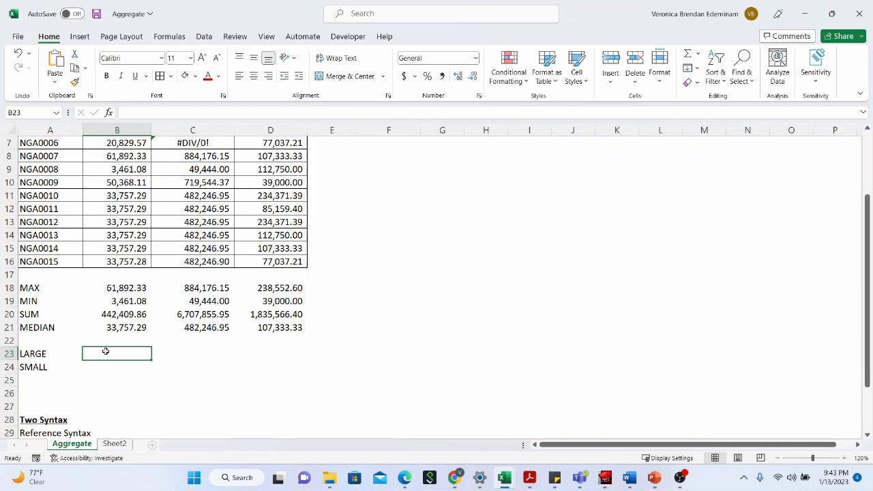
text(=LARGE)
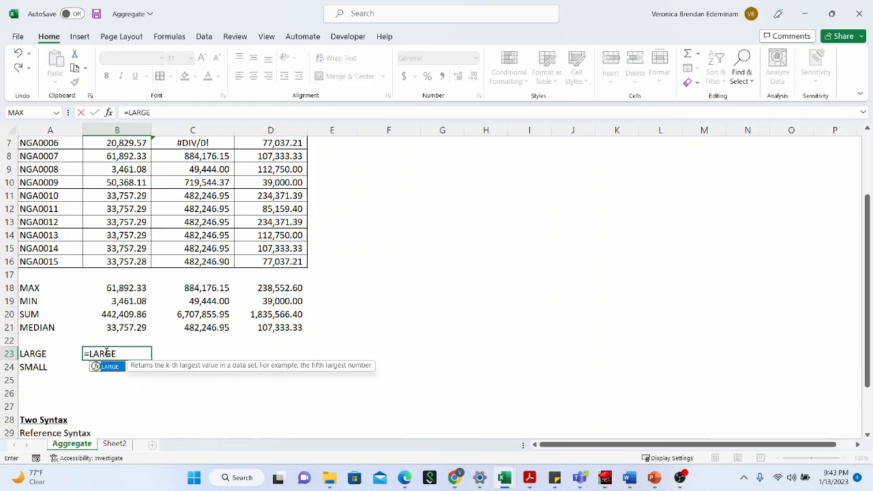
text(()
key(BackSpace)
text(()
scroll(123, 236, up, 2)
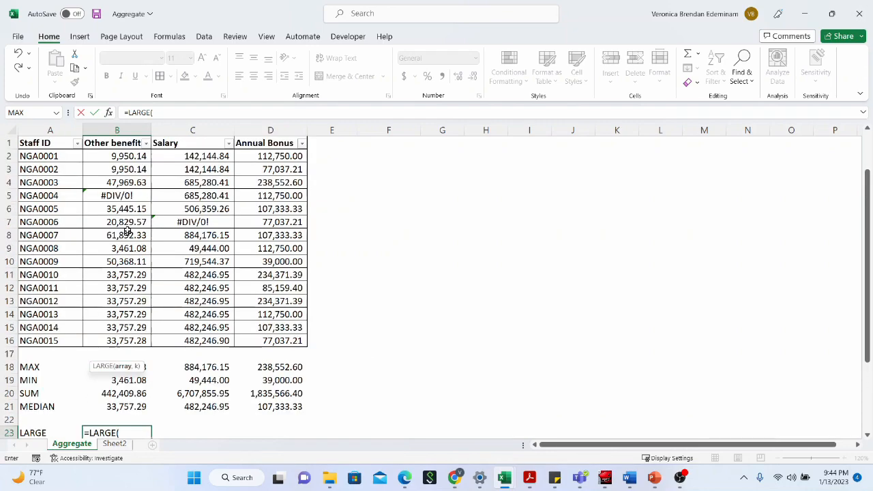
click(117, 155)
drag(117, 155, 116, 335)
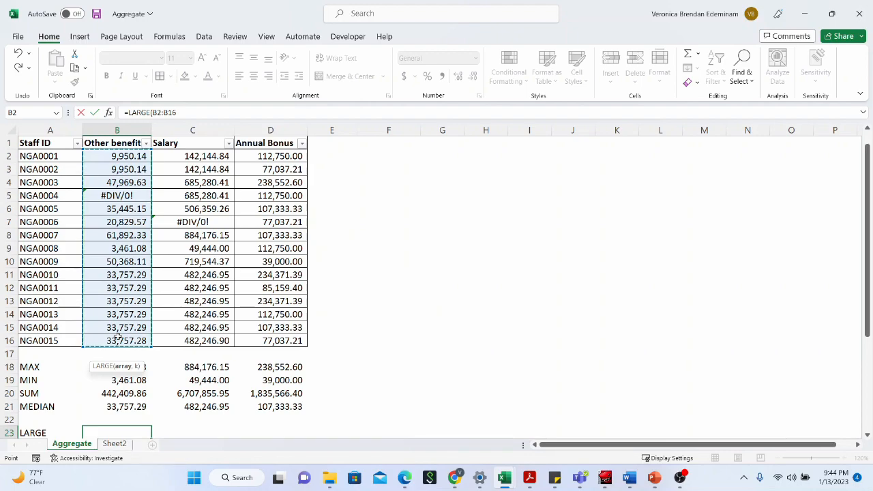
scroll(118, 337, down, 2)
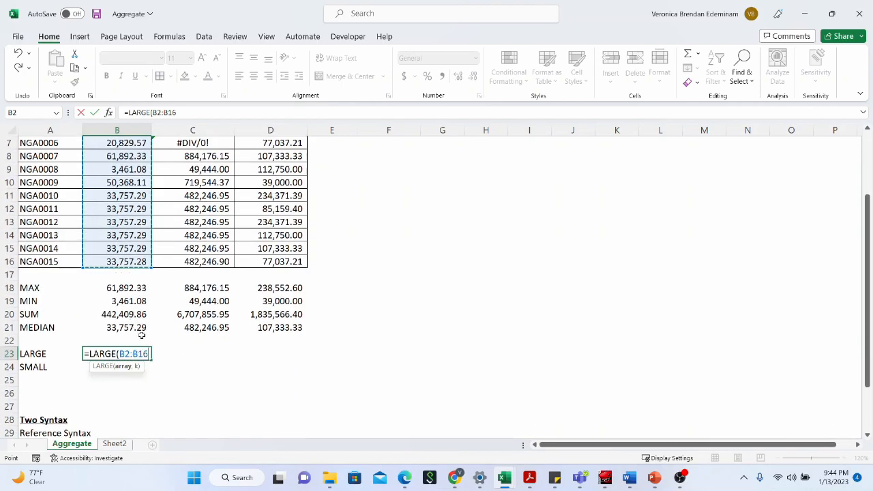
text(,3)
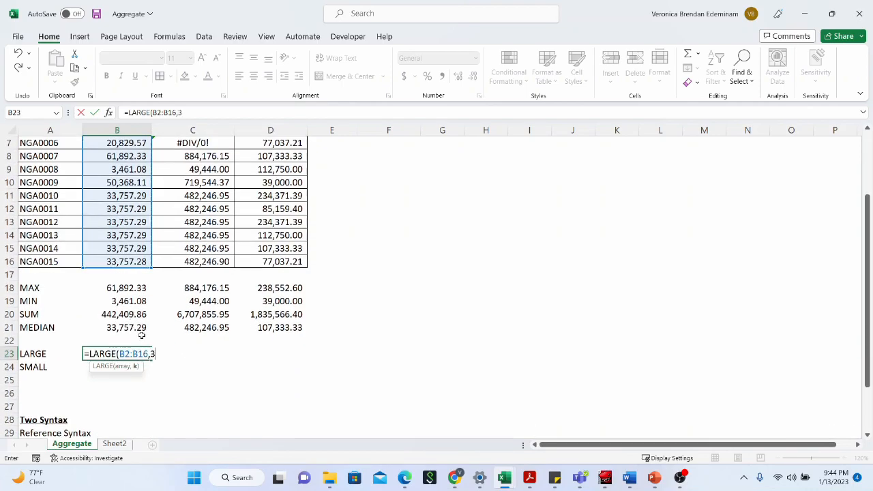
text())
key(Return)
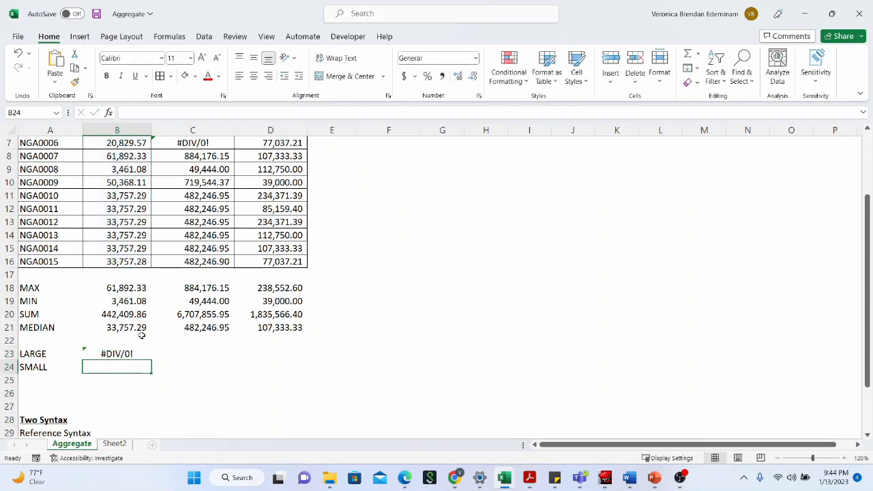
Step: Fill the LARGE formula from B23 across to D23 and apply the comma number style to D23
scroll(113, 205, up, 1)
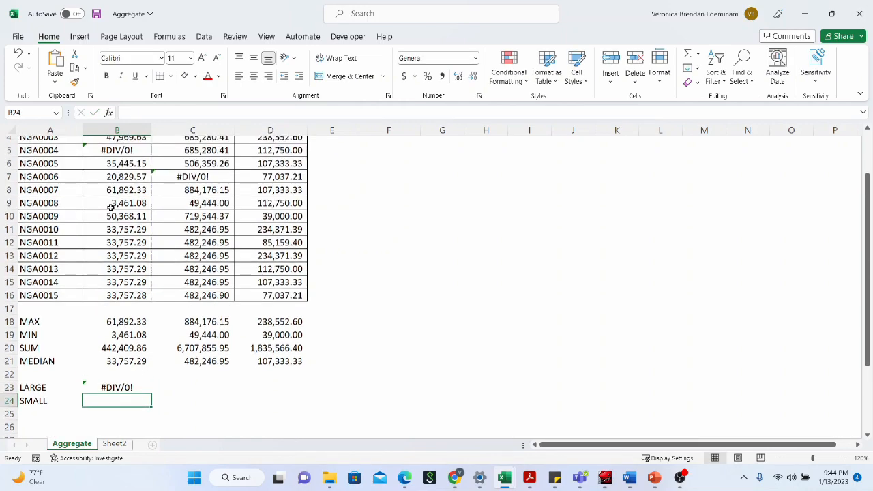
click(125, 155)
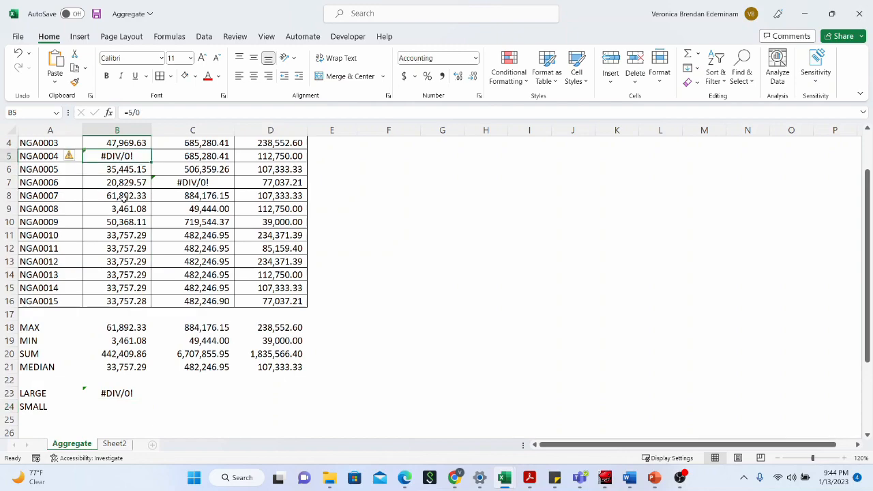
scroll(122, 197, up, 1)
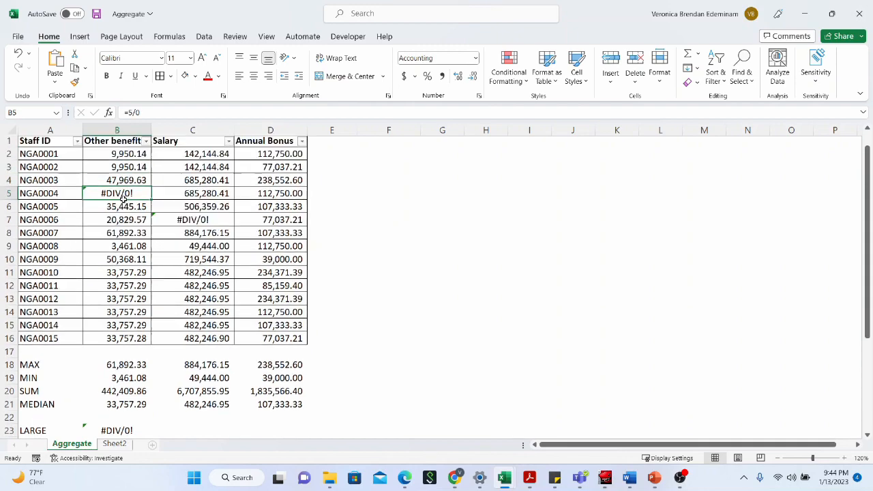
click(123, 178)
drag(122, 179, 281, 371)
scroll(114, 332, down, 1)
click(118, 371)
click(273, 371)
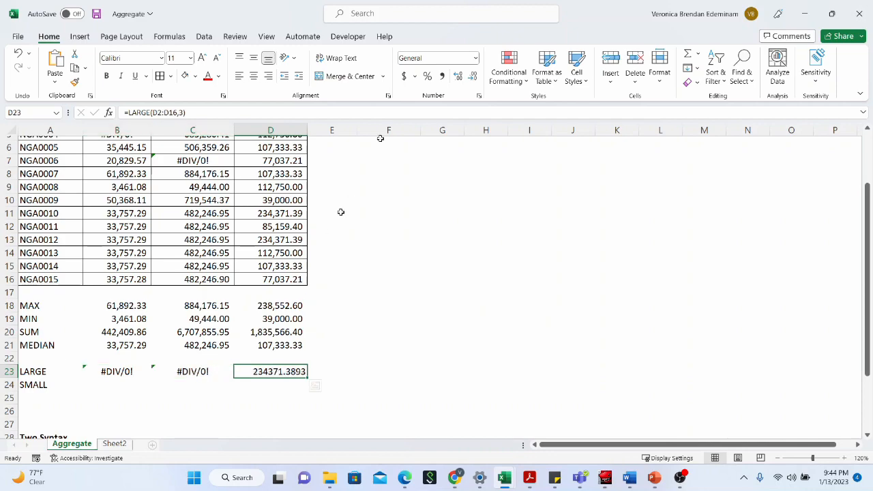
click(442, 76)
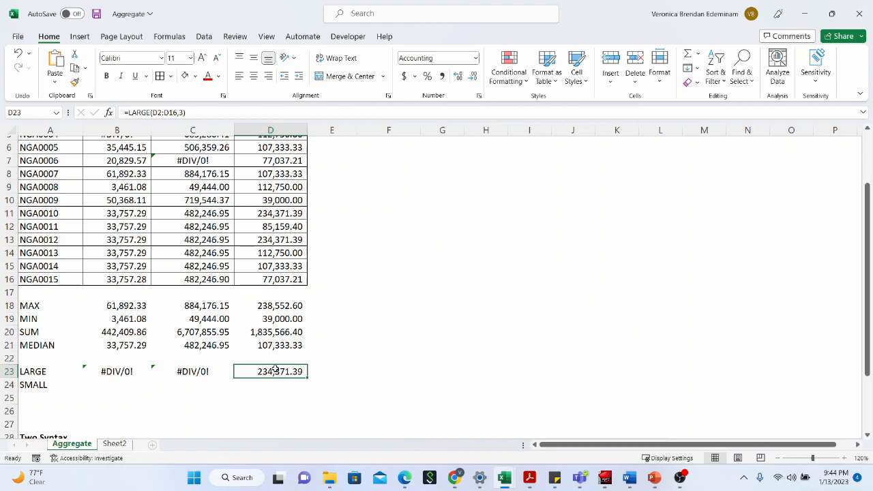
Step: Check the LARGE result in D23 against the Annual Bonus values in D2:D16
scroll(273, 368, up, 2)
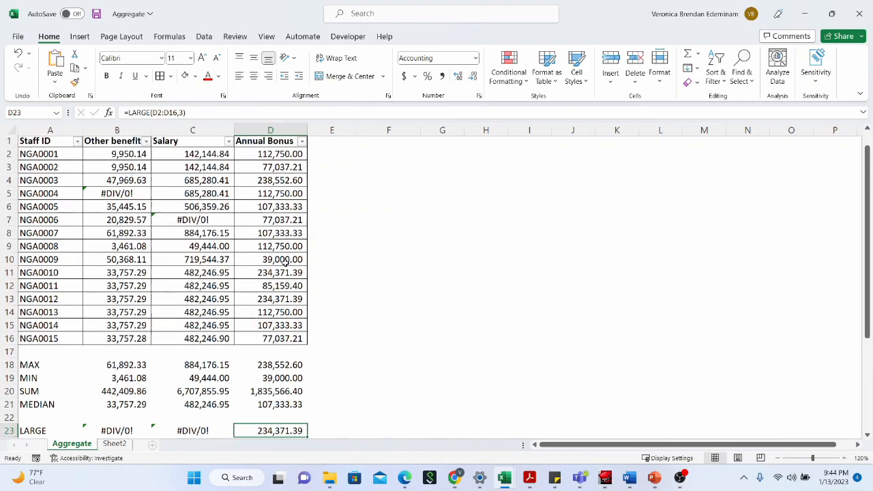
scroll(280, 327, down, 3)
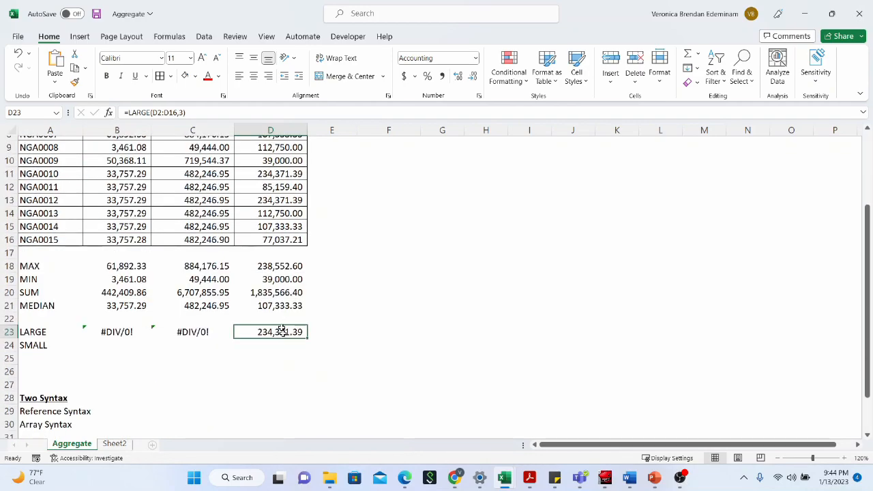
click(293, 130)
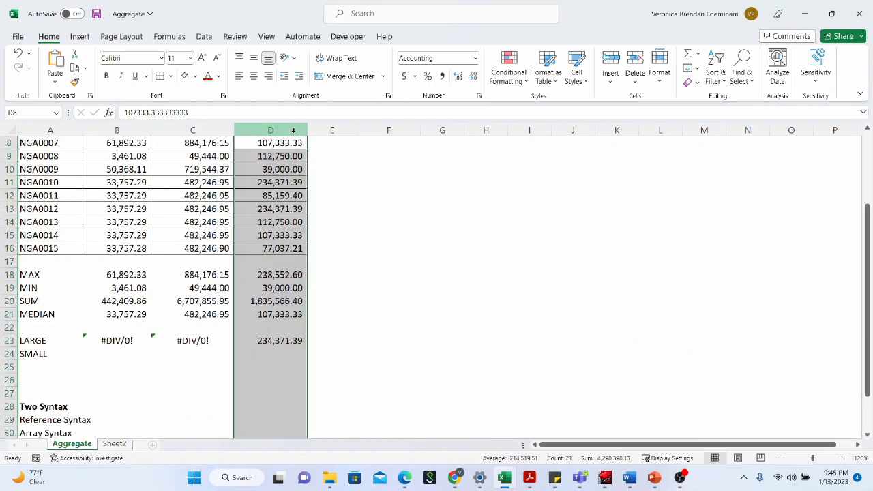
click(270, 340)
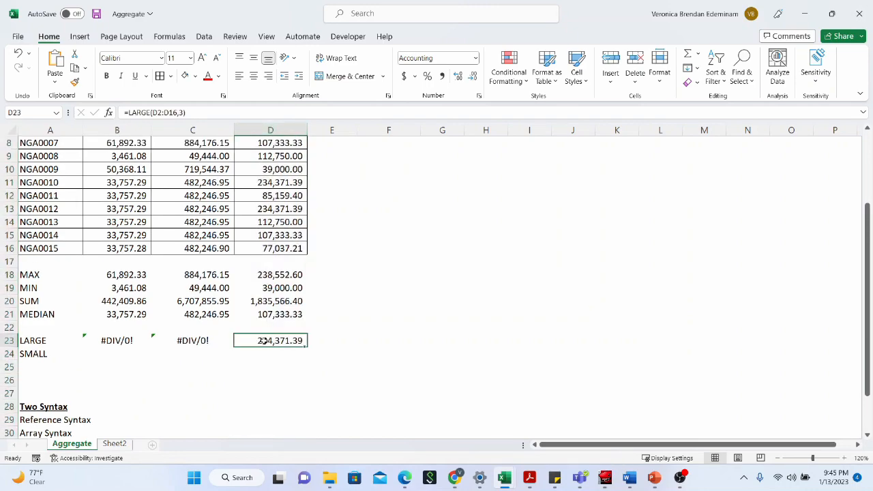
scroll(277, 291, up, 3)
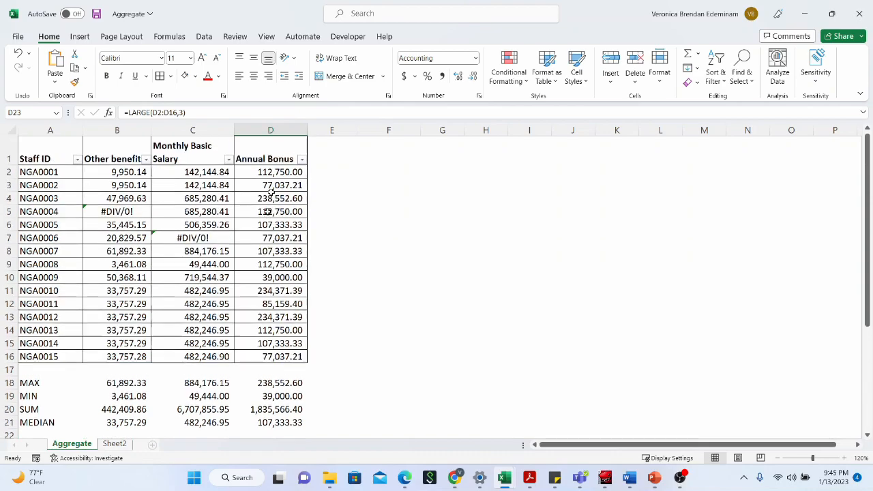
drag(275, 175, 280, 356)
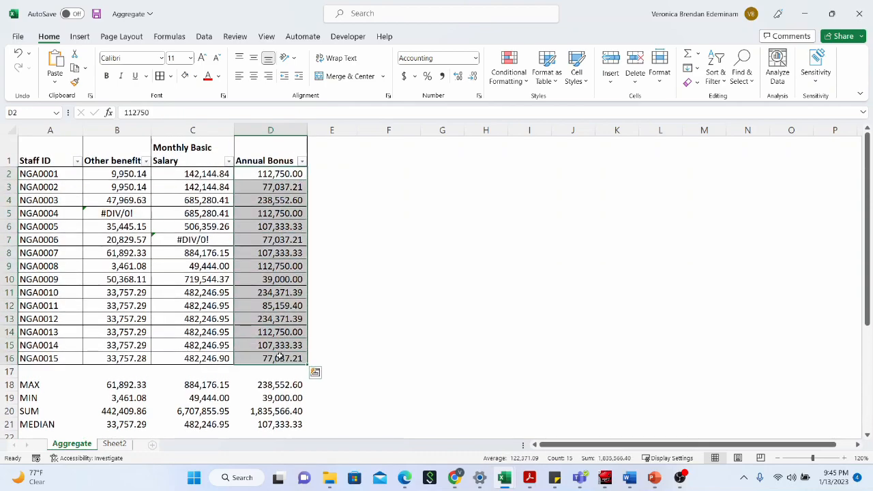
Step: Enter =SMALL(B2:B16,2) in B24 to look for the second-smallest Other benefit with the plain SMALL function
scroll(280, 356, down, 2)
click(117, 386)
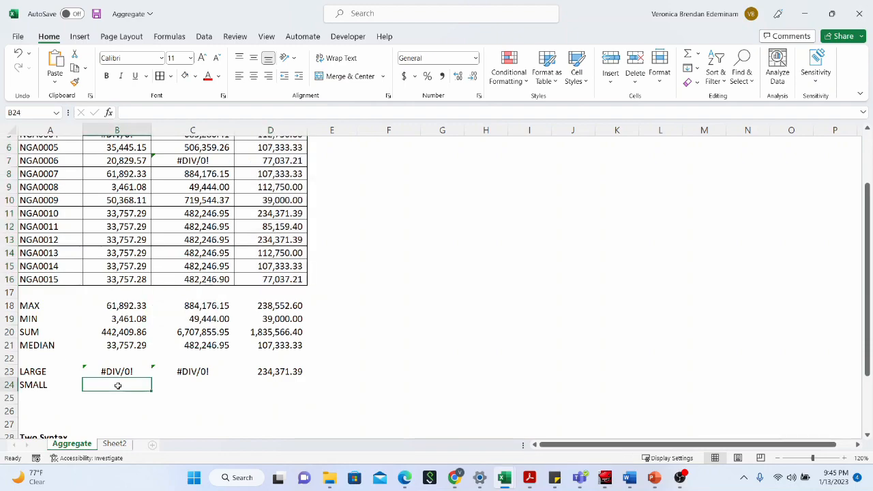
text(=SMALL()
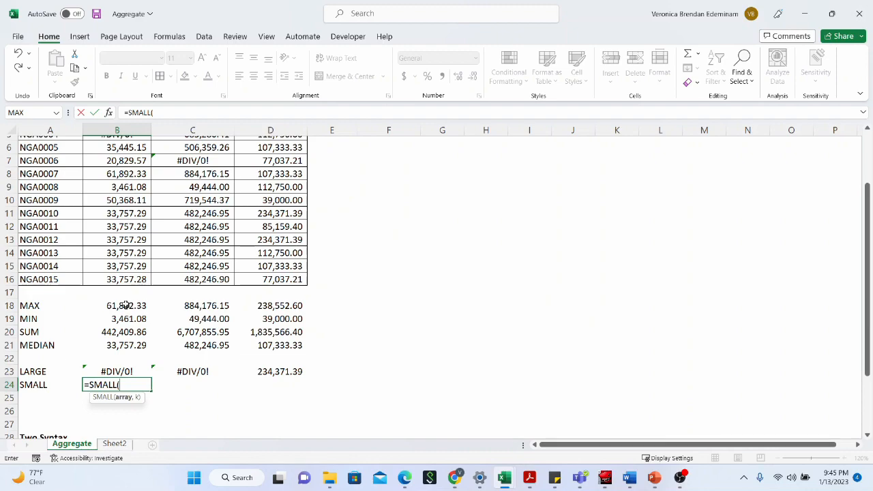
scroll(123, 306, up, 2)
drag(117, 173, 116, 356)
text(,)
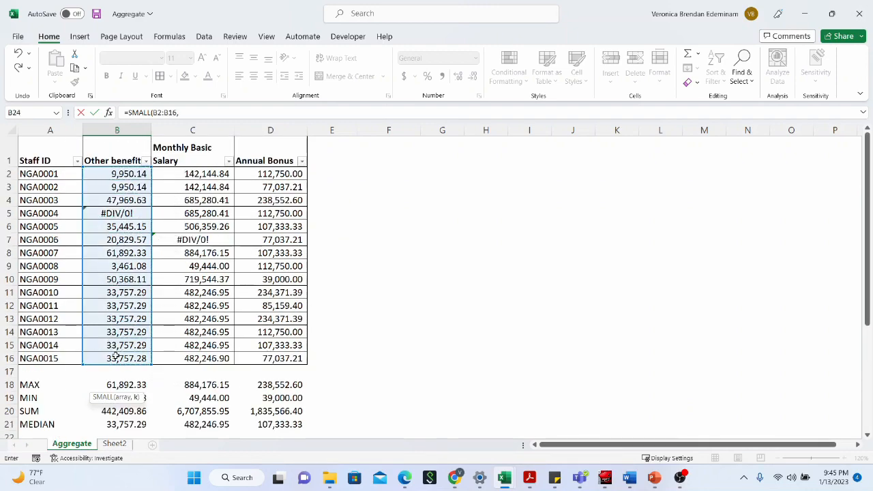
scroll(116, 356, down, 3)
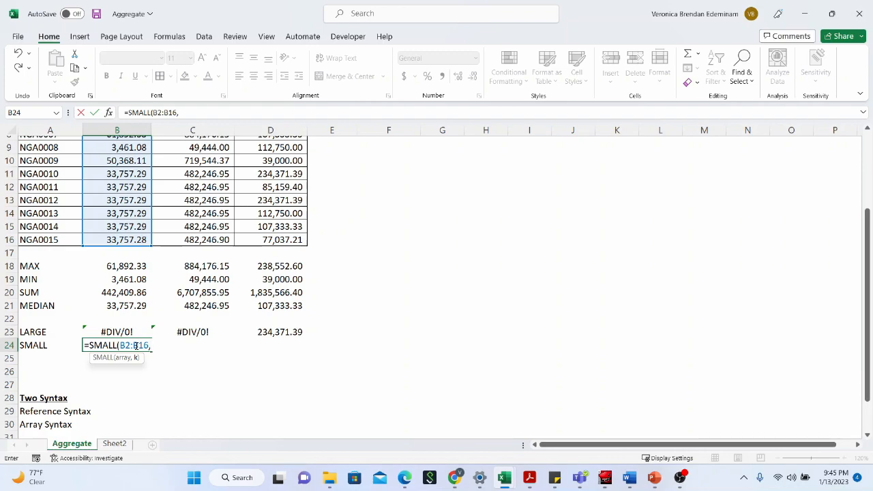
text(2)
key(Return)
Step: Fill the SMALL formula from B24 across to D24 and apply the comma number style to D24
click(136, 346)
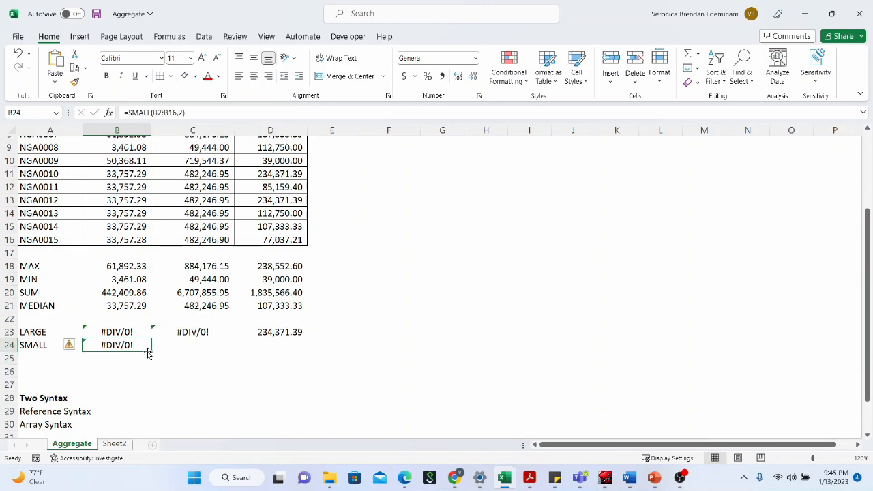
drag(151, 356, 289, 350)
click(304, 345)
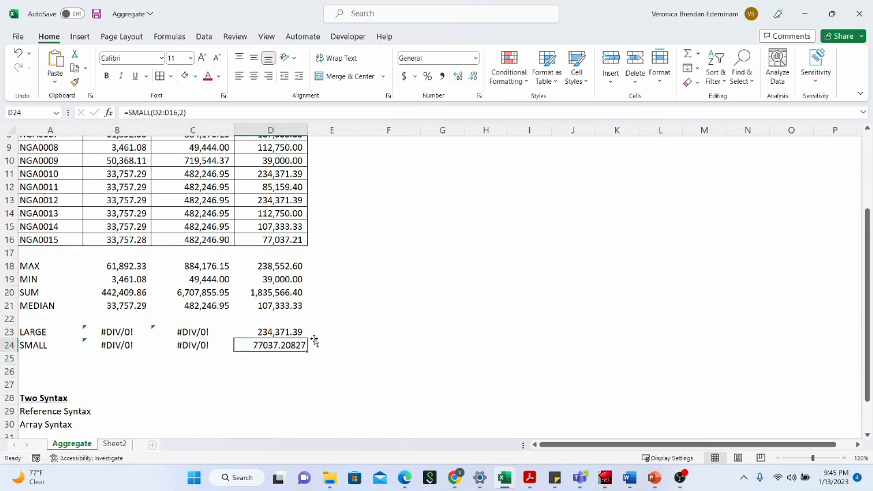
click(442, 76)
scroll(125, 300, up, 2)
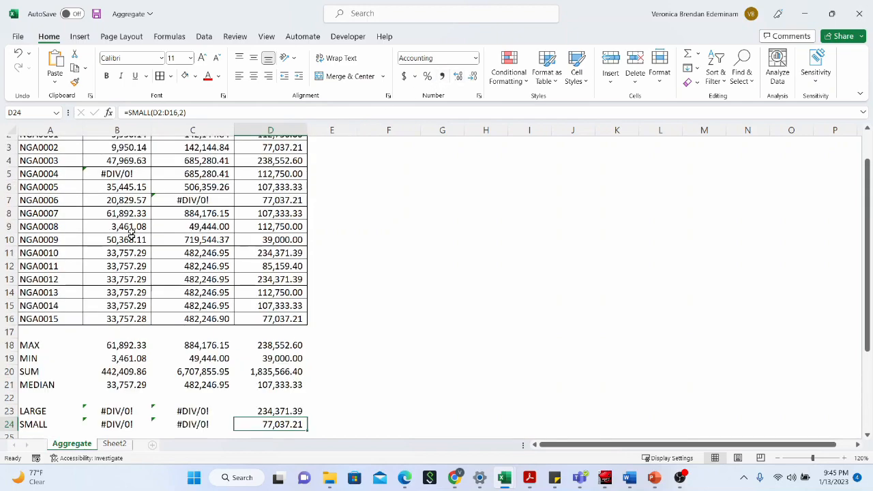
Step: Inspect the #DIV/0! error cells B5 in Other benefit and C7 in Monthly Basic Salary
click(133, 175)
click(212, 204)
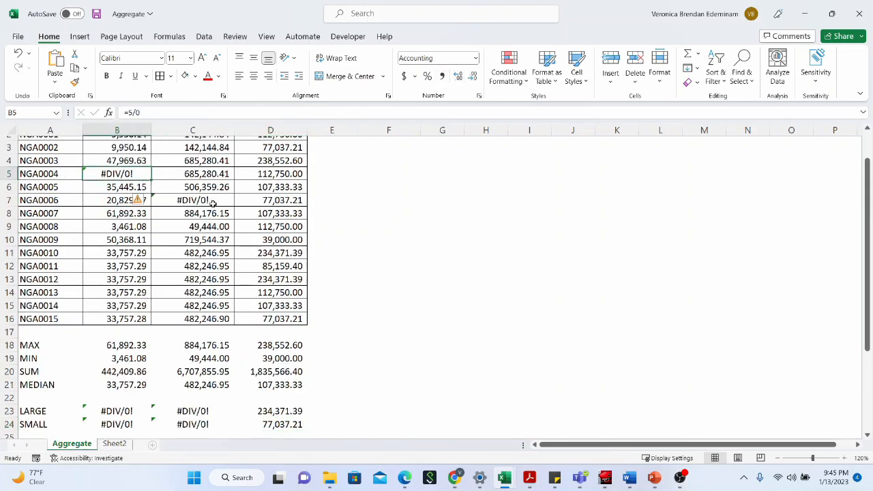
Step: Start an AGGREGATE formula in B23 with function number 14 (LARGE) and option 6 to ignore error values
scroll(178, 273, down, 2)
click(125, 331)
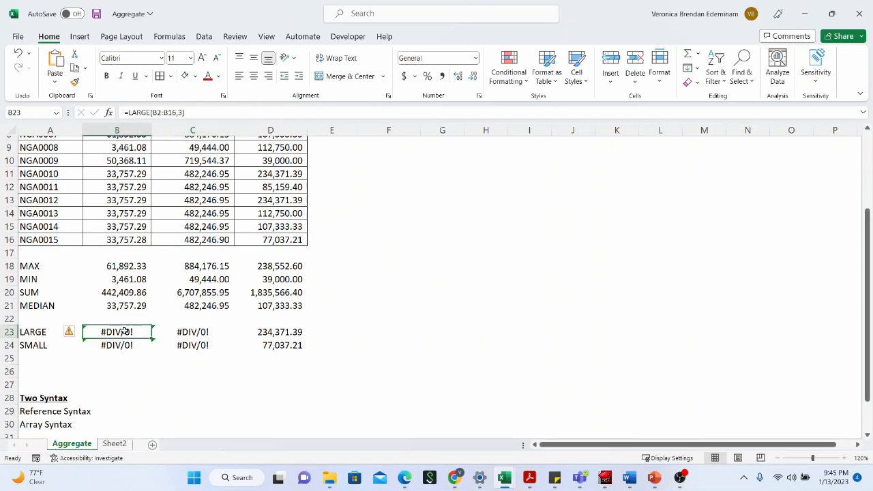
text(=)
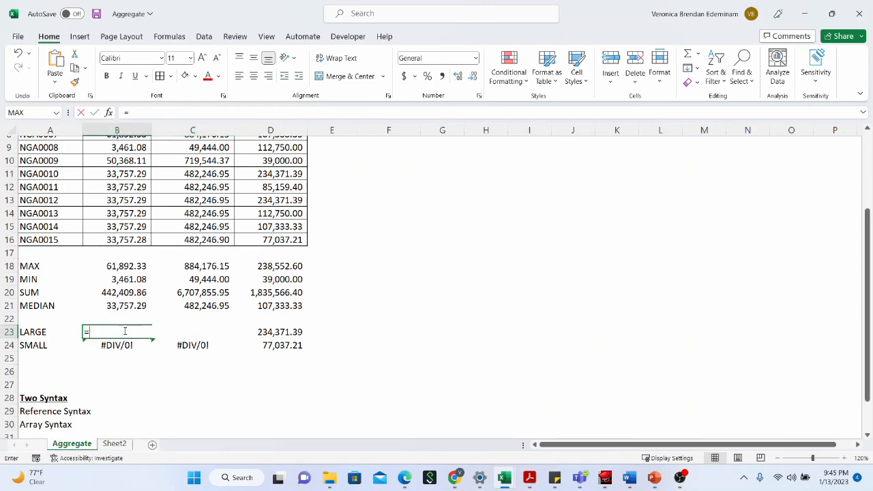
text(AGGREGATE()
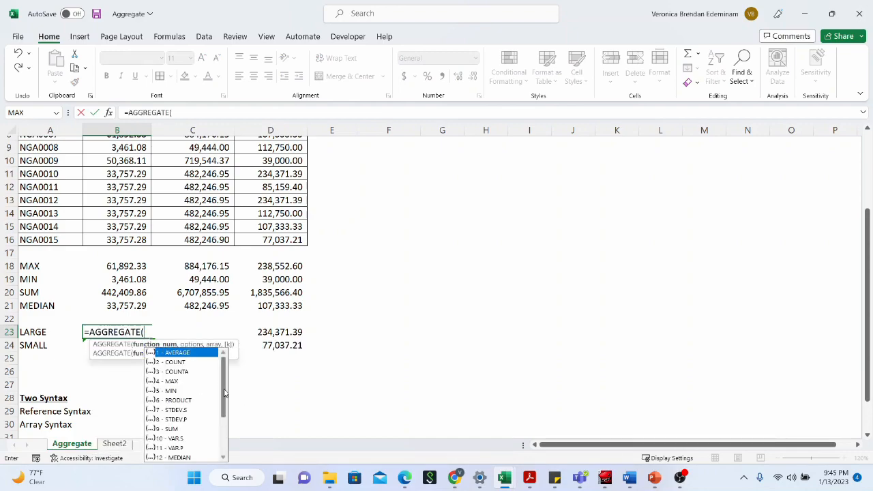
scroll(168, 403, down, 3)
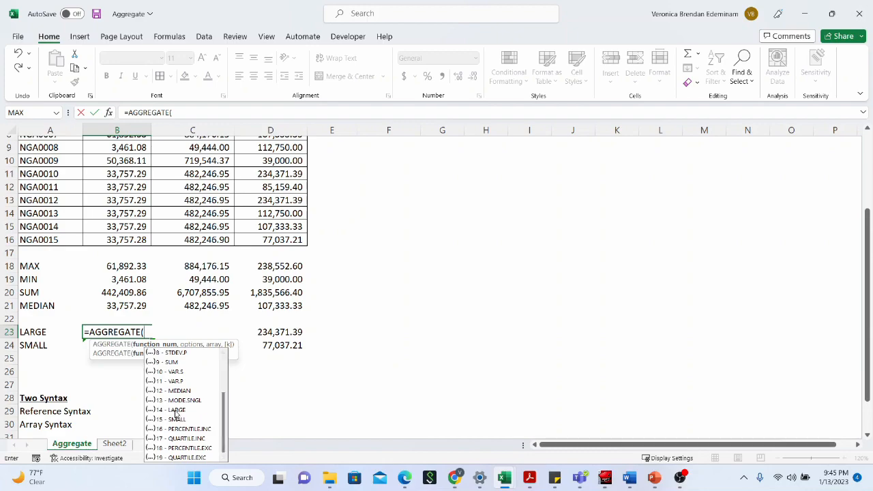
text(14)
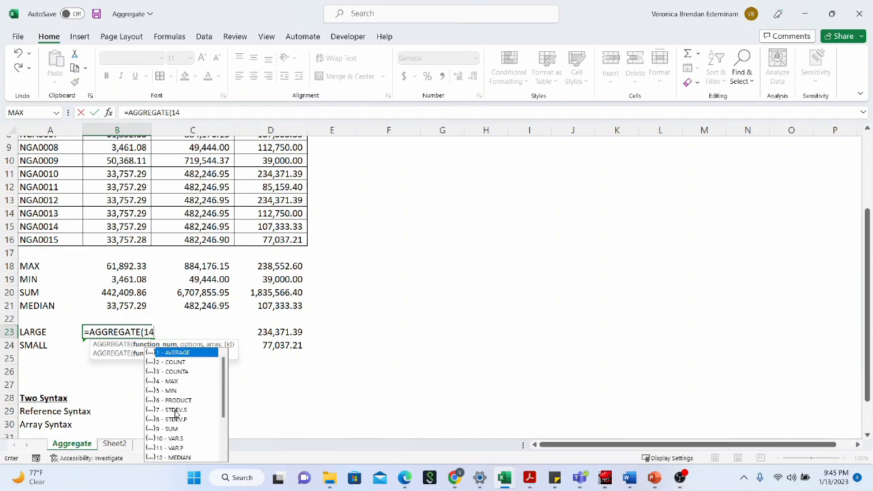
text(,)
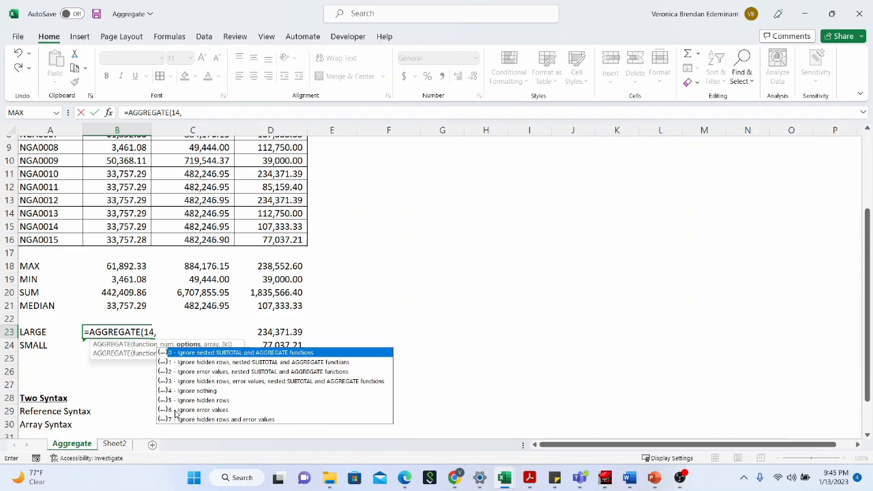
text(6,)
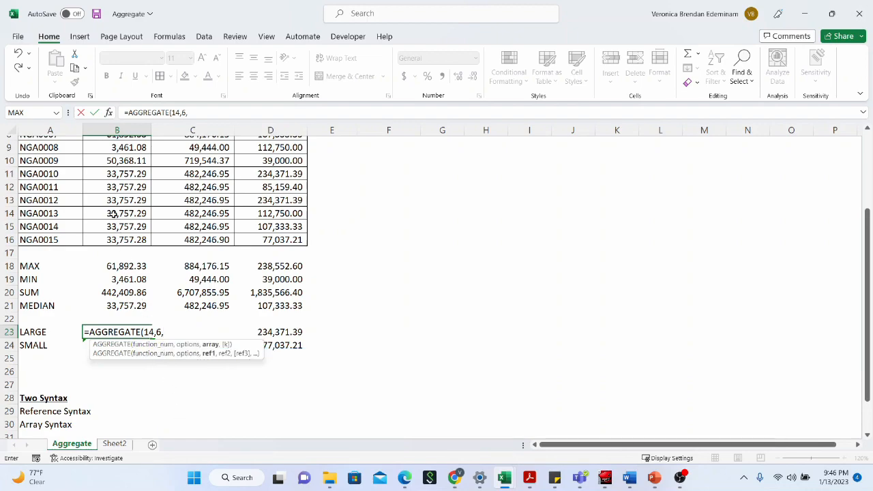
Step: Try completing the B23 formula with only the array B2:B16 and no k argument, as =AGGREGATE(14,6,B2:B16)
scroll(113, 214, up, 3)
drag(115, 176, 120, 189)
drag(118, 306, 124, 325)
scroll(129, 313, down, 5)
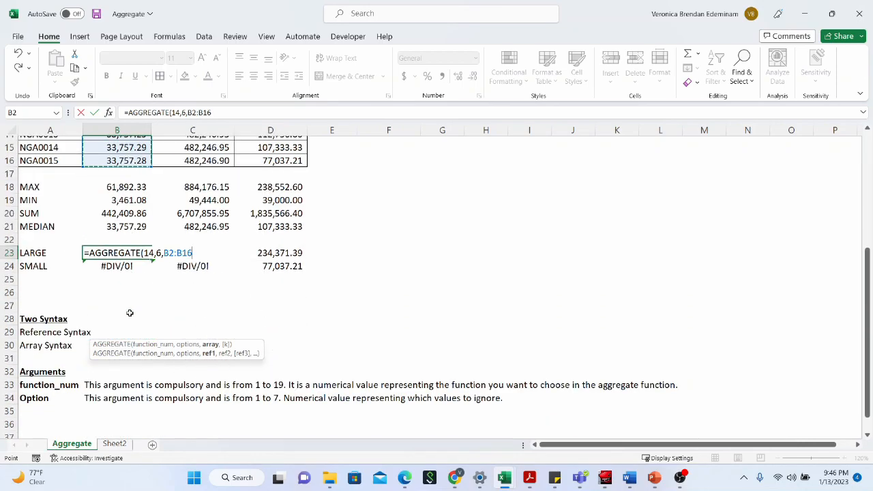
text(,)
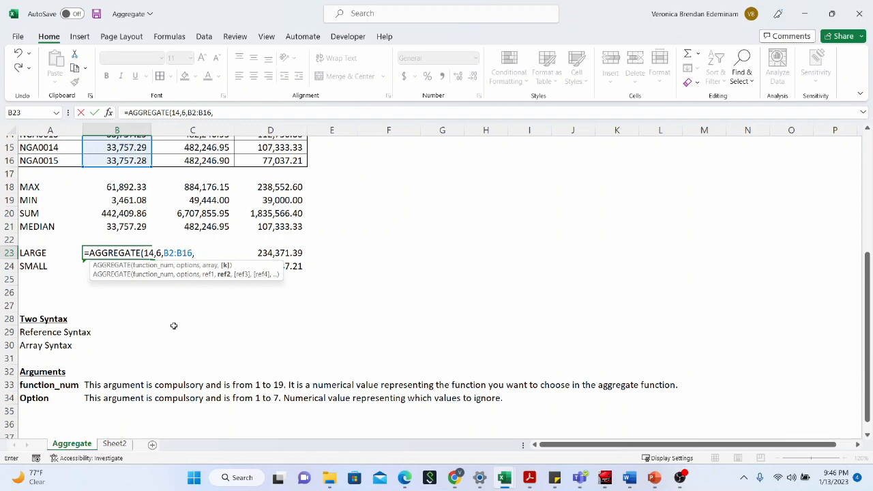
key(BackSpace)
text())
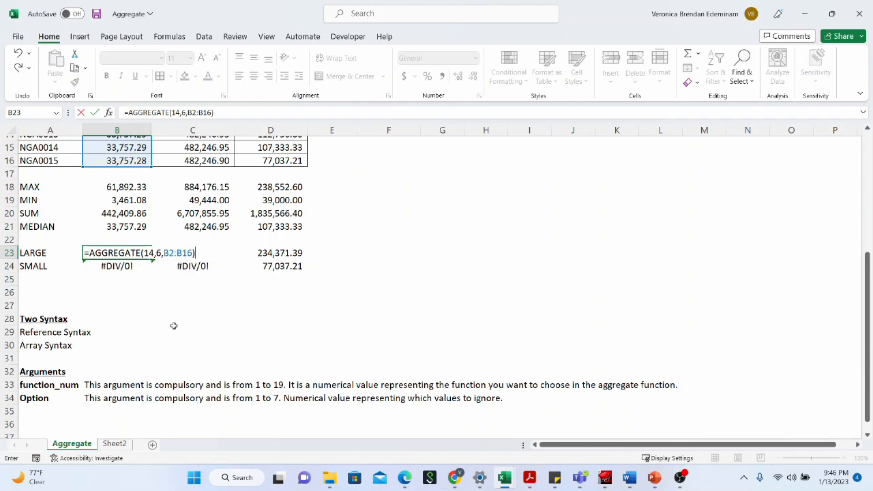
key(Return)
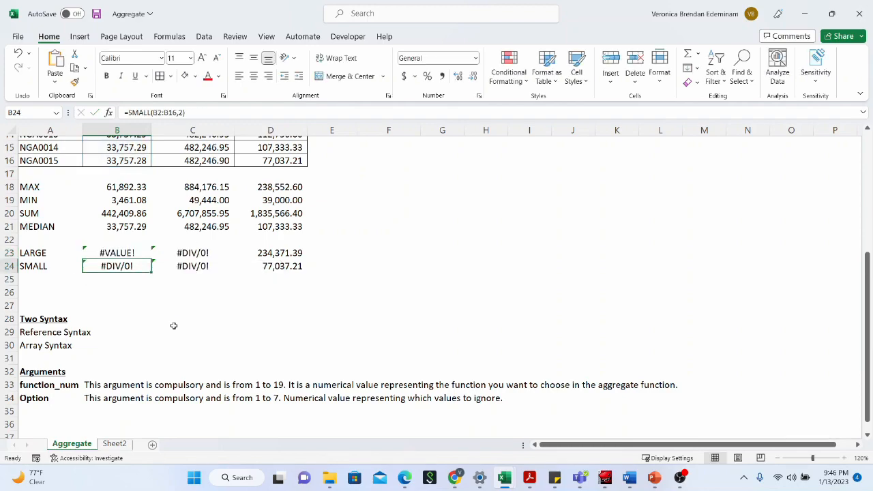
Step: Replace the formula in B23 with a new AGGREGATE formula using function 14 - LARGE and option 6 to ignore error values
click(126, 251)
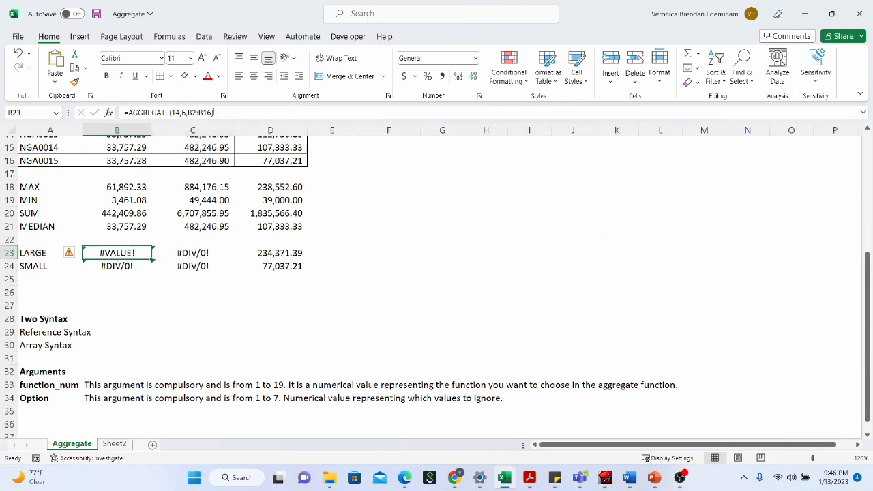
drag(213, 112, 110, 112)
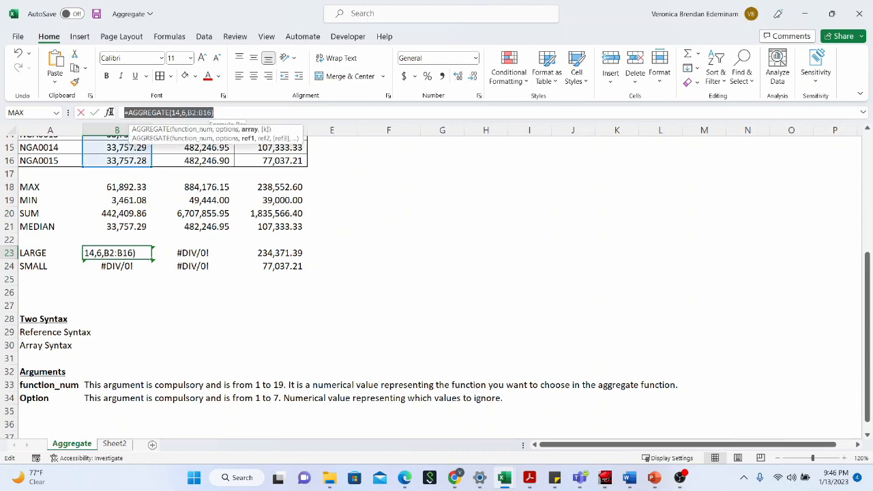
key(BackSpace)
text(=)
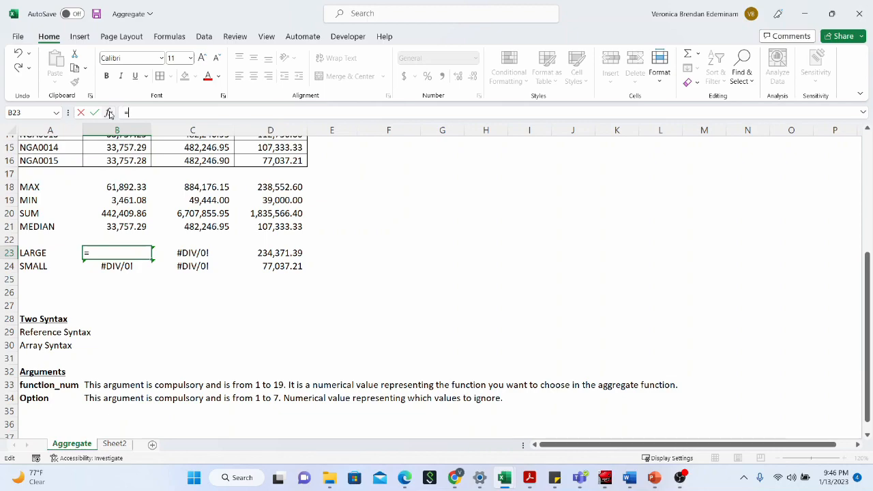
text(AGGREGATE)
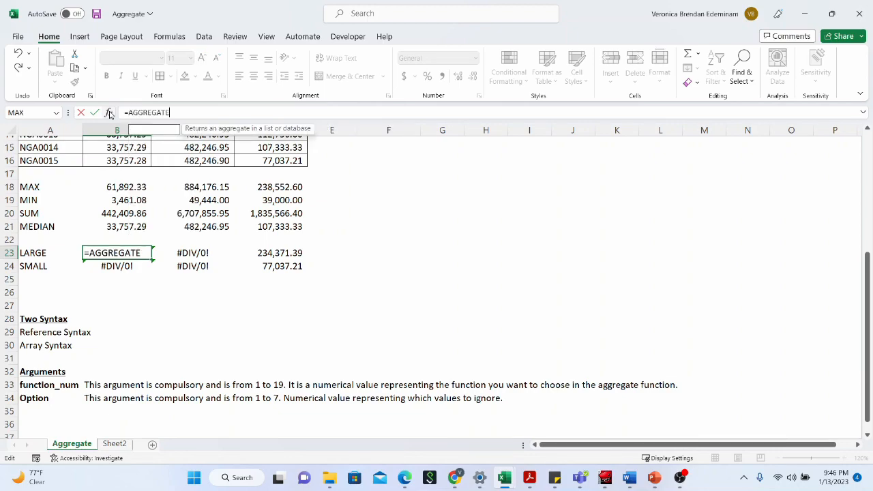
text(()
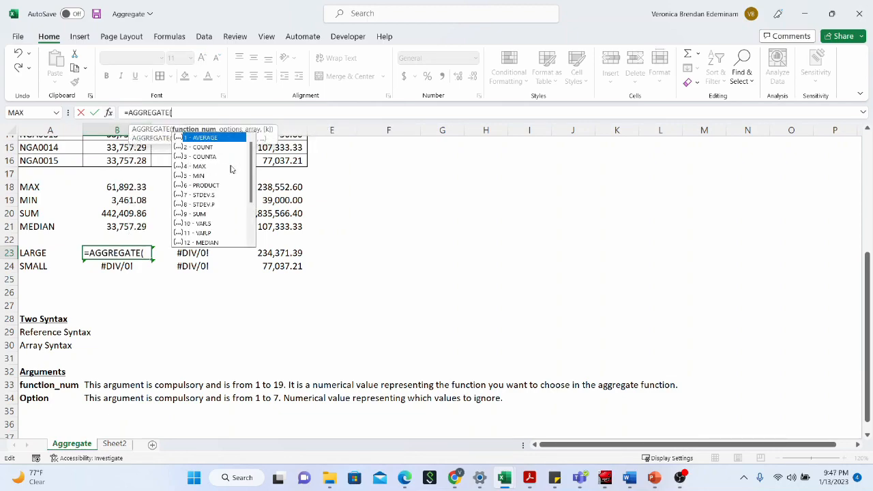
scroll(225, 184, down, 3)
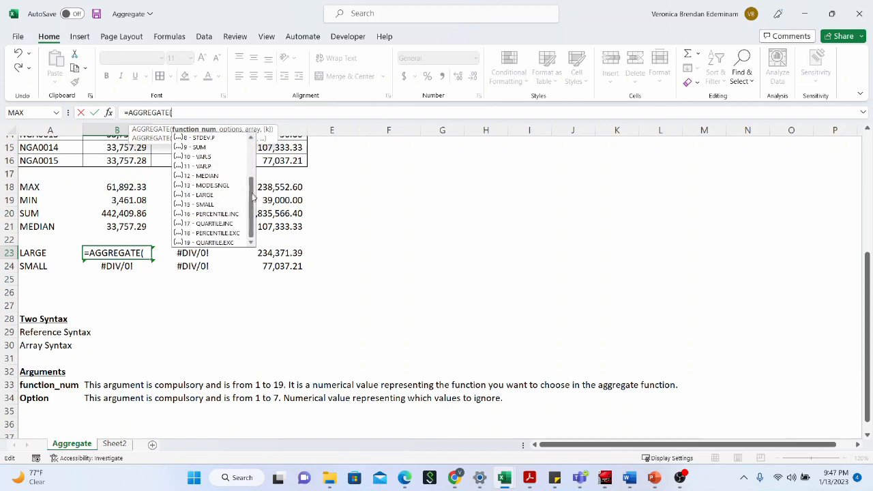
click(208, 195)
double_click(208, 196)
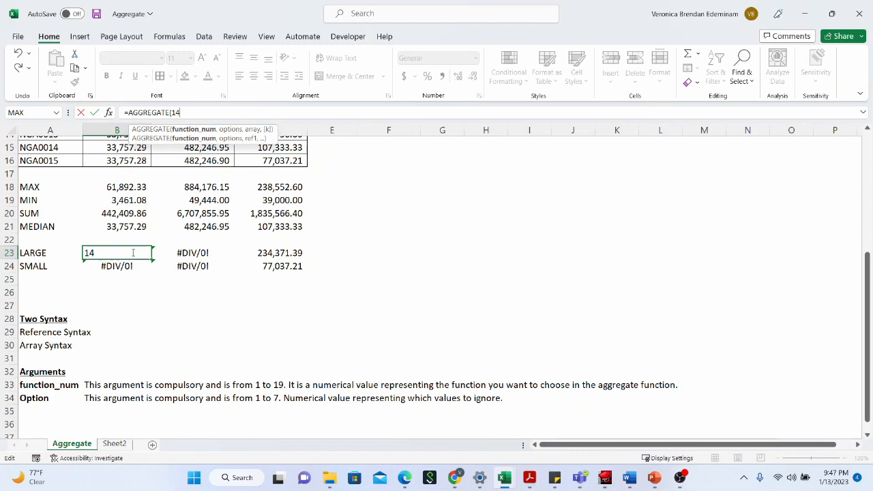
text(,)
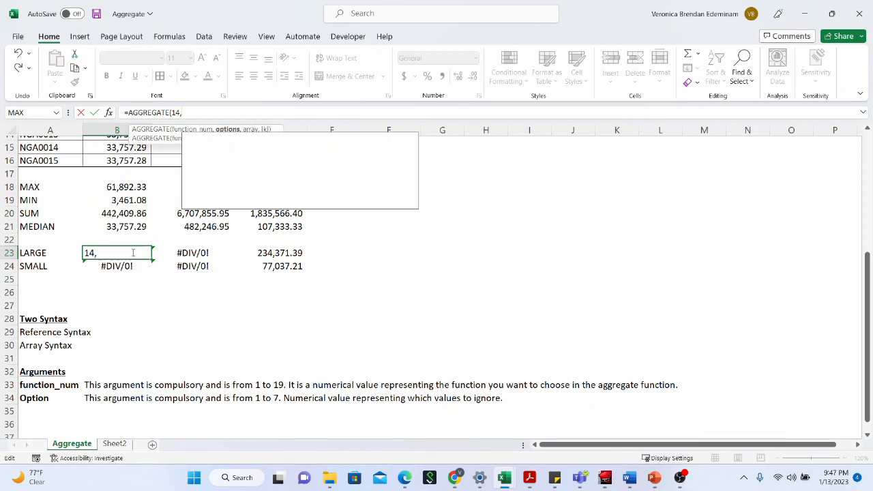
text(6)
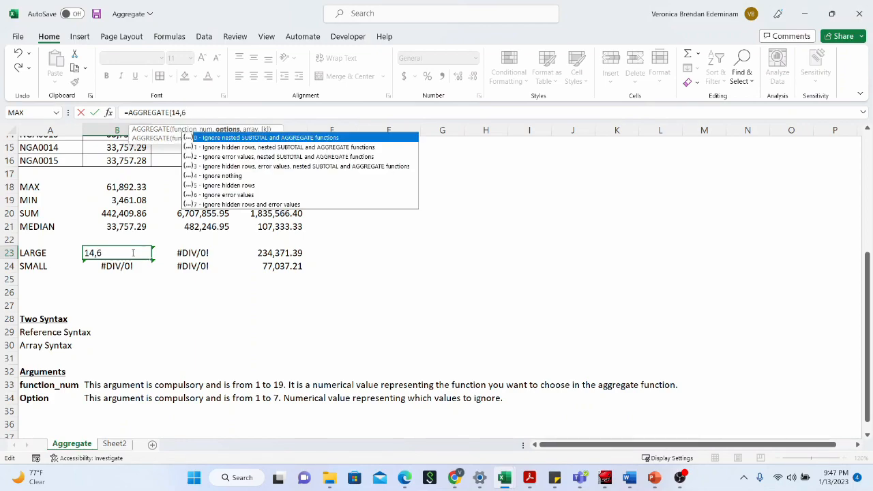
text(,)
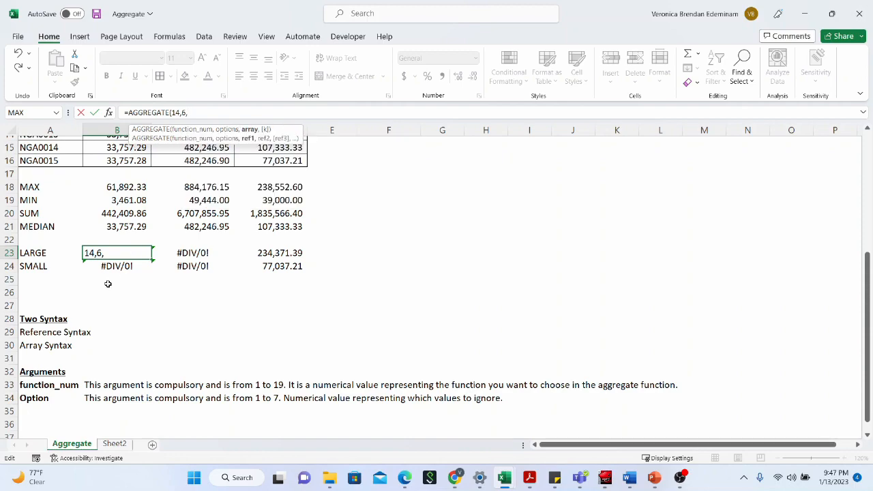
Step: Complete the B23 formula with array B2:B16 and k set to 4, as =AGGREGATE(14,6,B2:B16,4)
scroll(136, 214, up, 5)
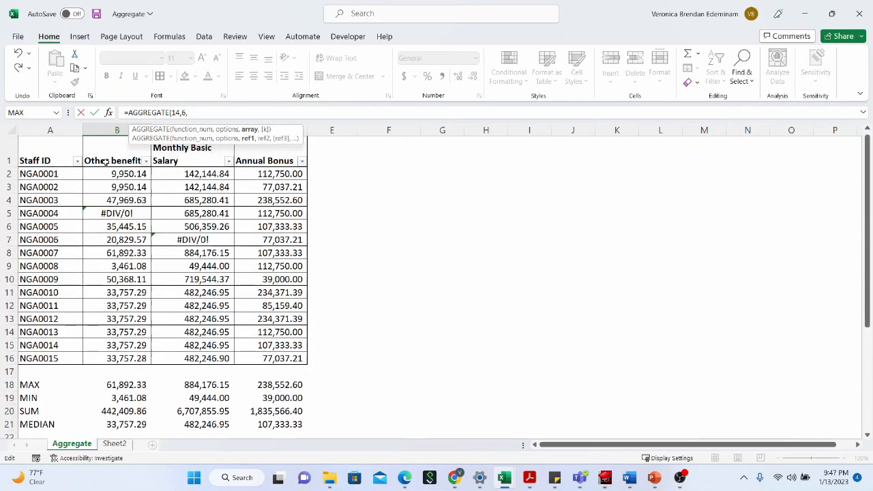
drag(106, 174, 114, 359)
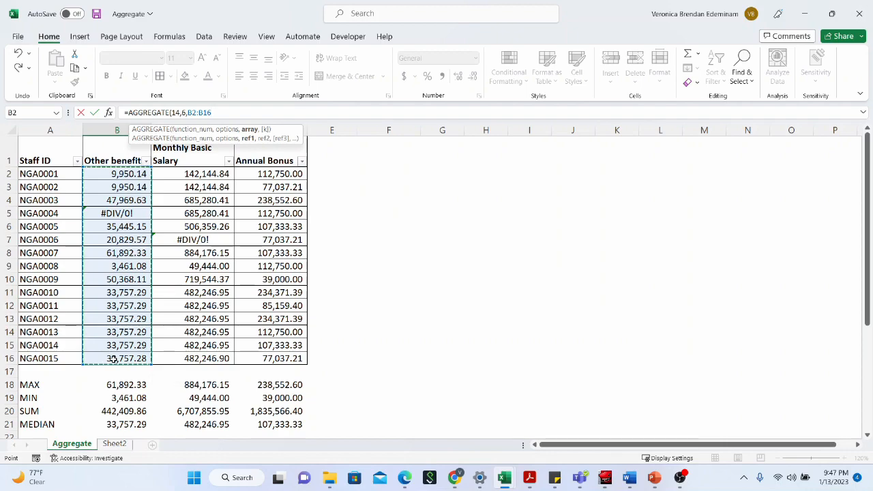
text(,)
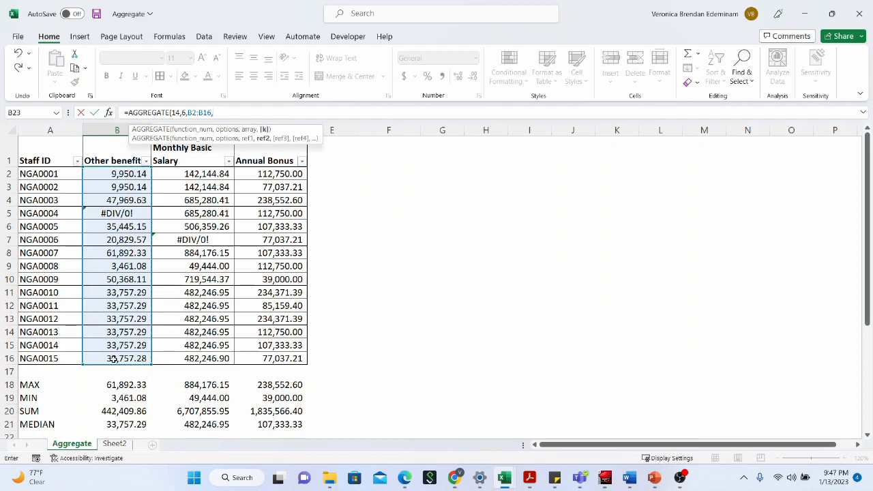
scroll(130, 351, down, 2)
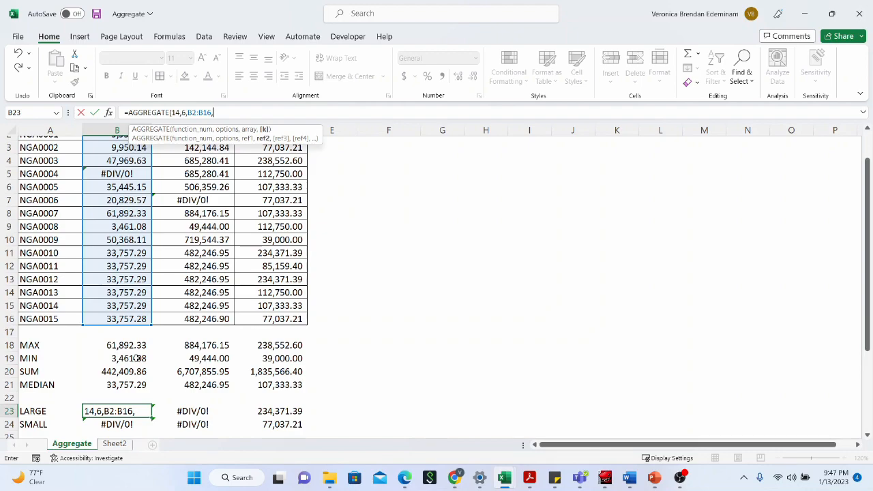
text(3))
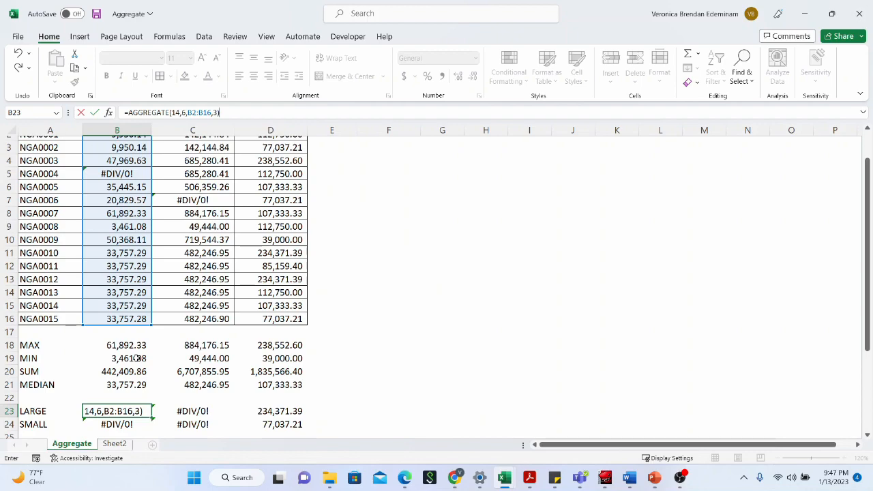
key(BackSpace)
key(BackSpace)
text(4)
key(Return)
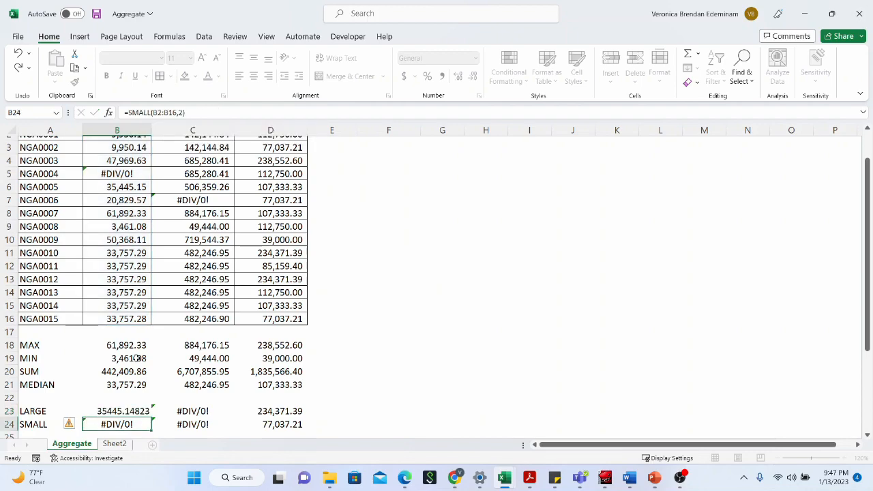
Step: Apply the comma number style to B23 and fill its AGGREGATE LARGE formula across to D23
click(135, 407)
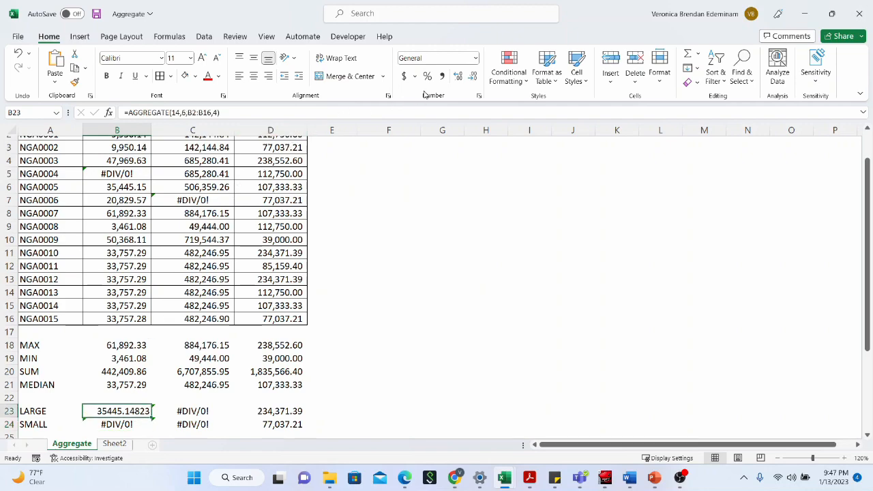
click(441, 76)
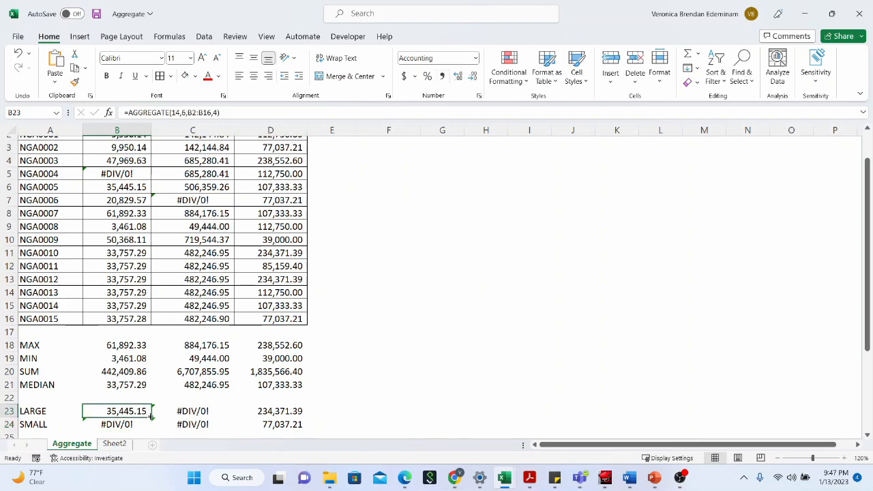
drag(151, 417, 281, 412)
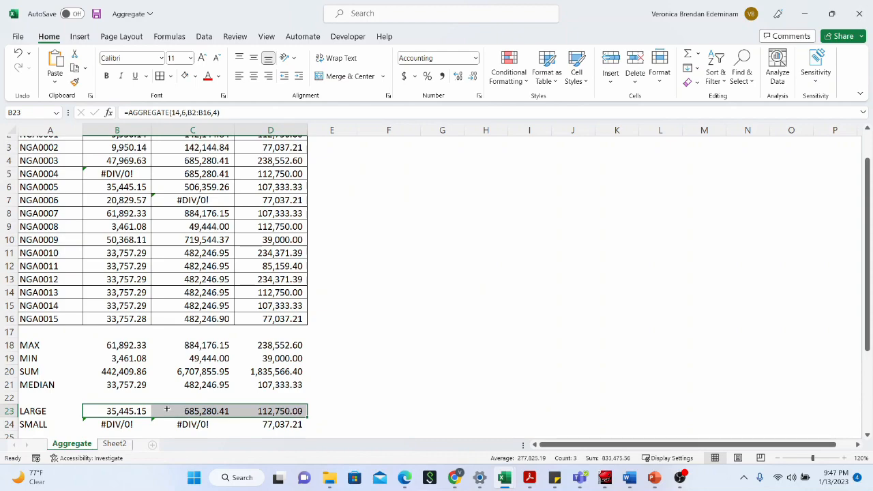
click(131, 410)
click(218, 411)
Step: Replace the SMALL formula in B24 with a new AGGREGATE formula using function 15 - SMALL and option 6 to ignore error values
scroll(224, 409, down, 1)
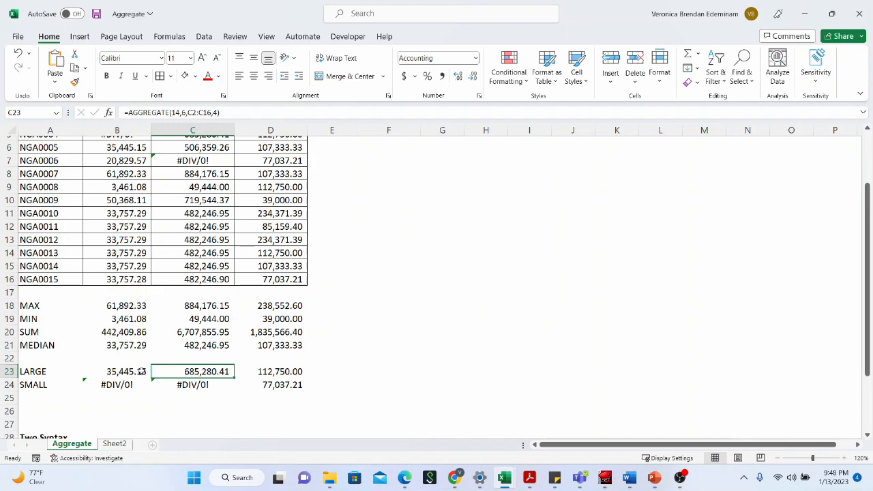
click(116, 386)
double_click(126, 385)
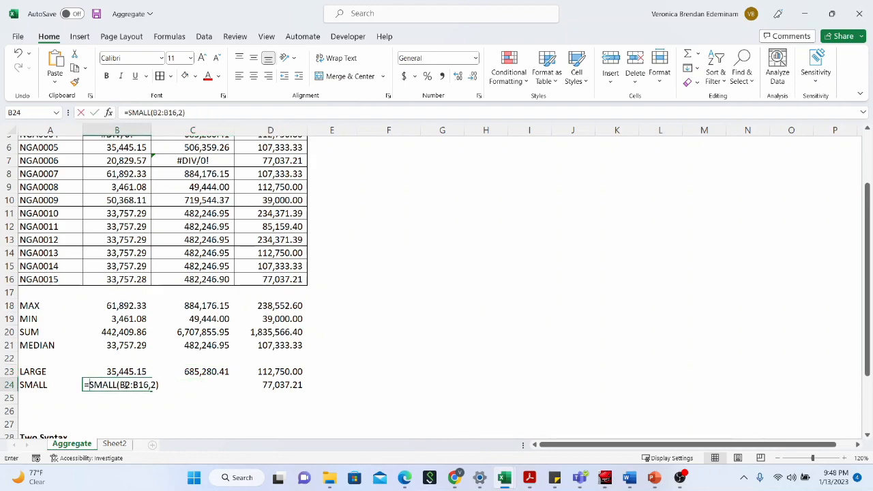
text(=AGGREGATE)
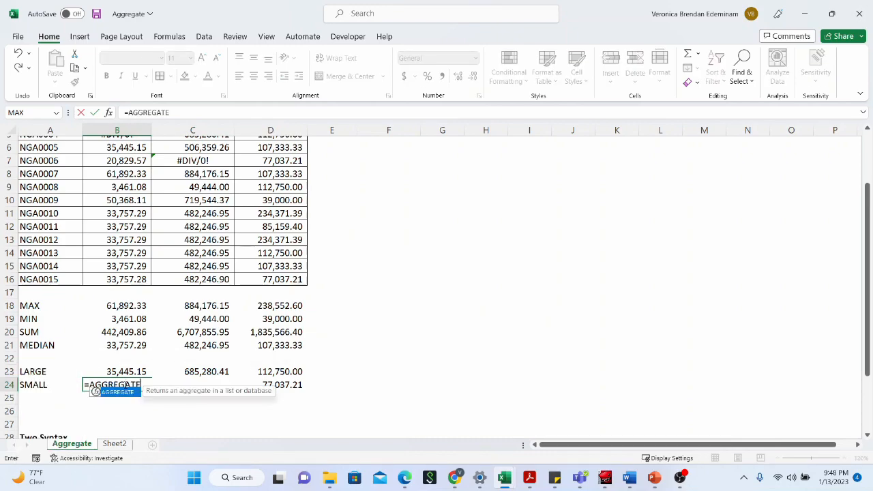
text(()
drag(226, 312, 224, 348)
click(170, 335)
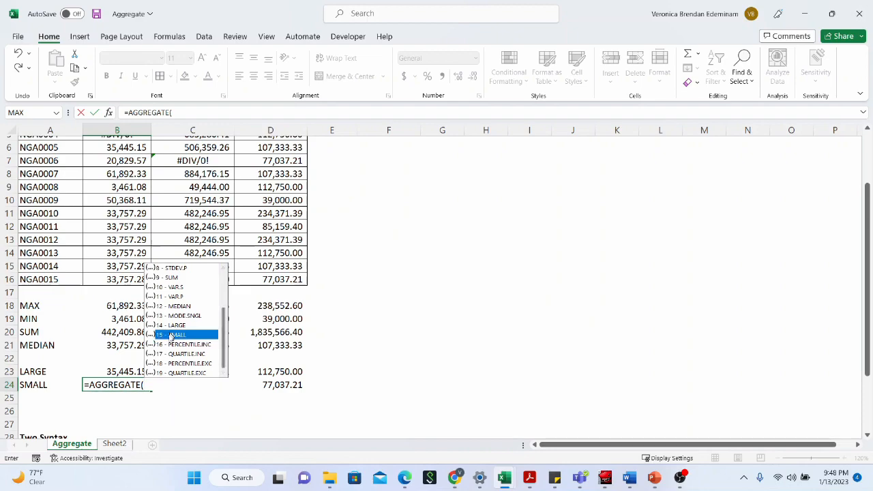
double_click(170, 334)
text(,)
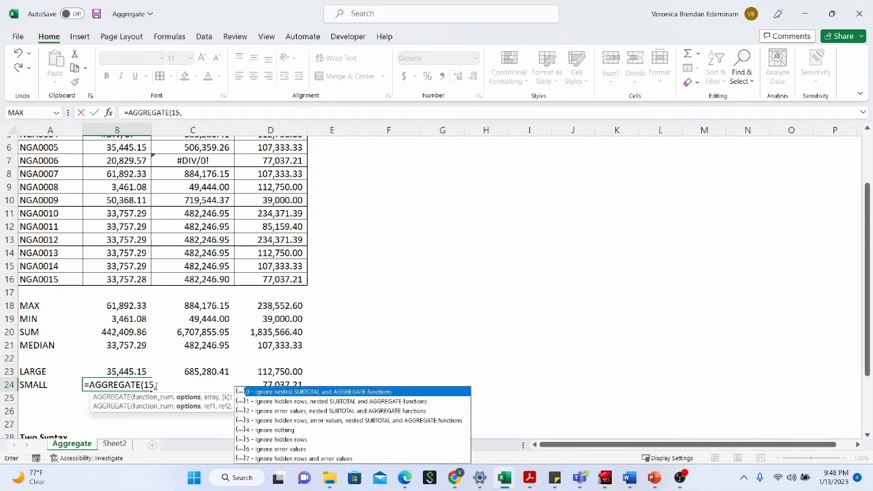
text(6,)
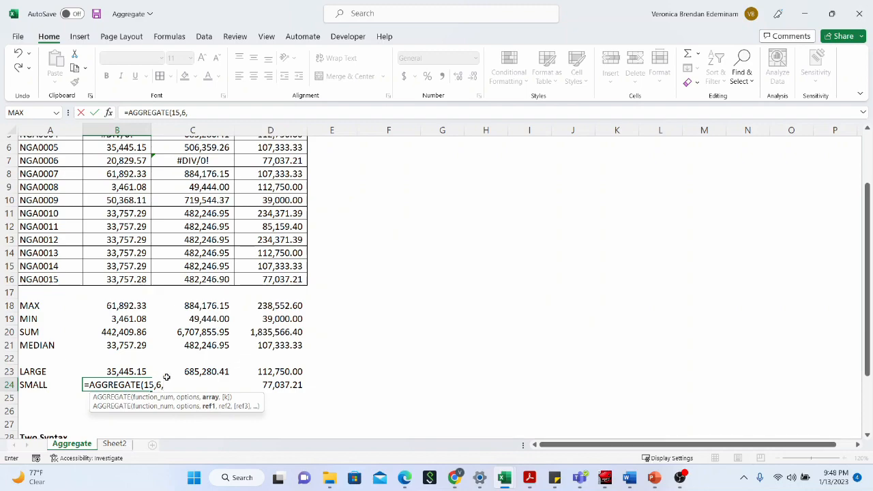
Step: Complete the B24 formula with array B2:B16 and k set to 2, as =AGGREGATE(15,6,B2:B16,2)
scroll(125, 198, up, 2)
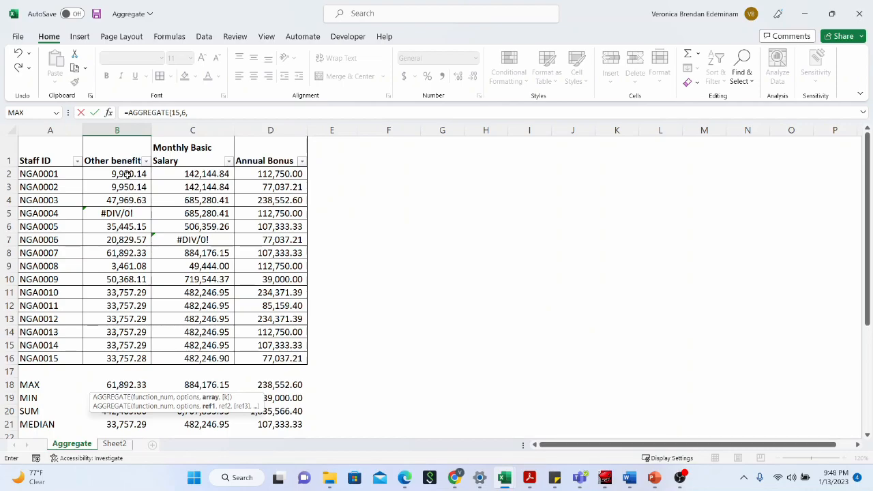
click(128, 173)
drag(127, 266, 127, 356)
text(,)
scroll(130, 353, down, 3)
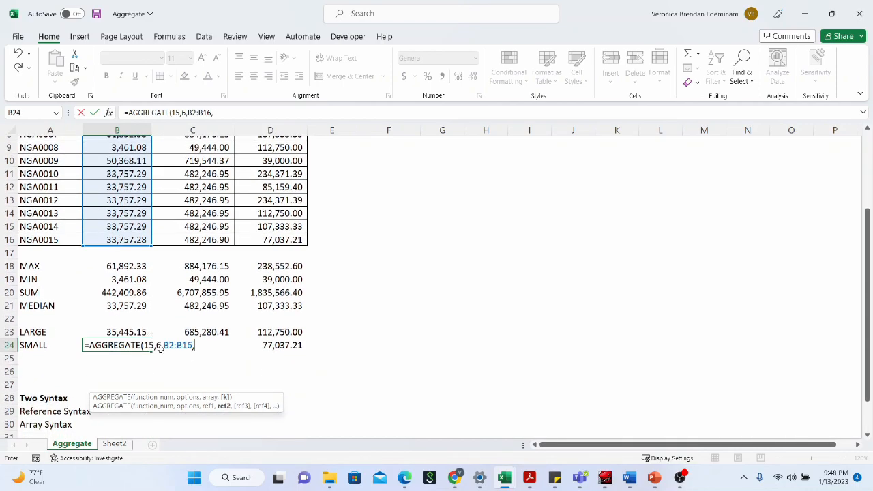
text(2)
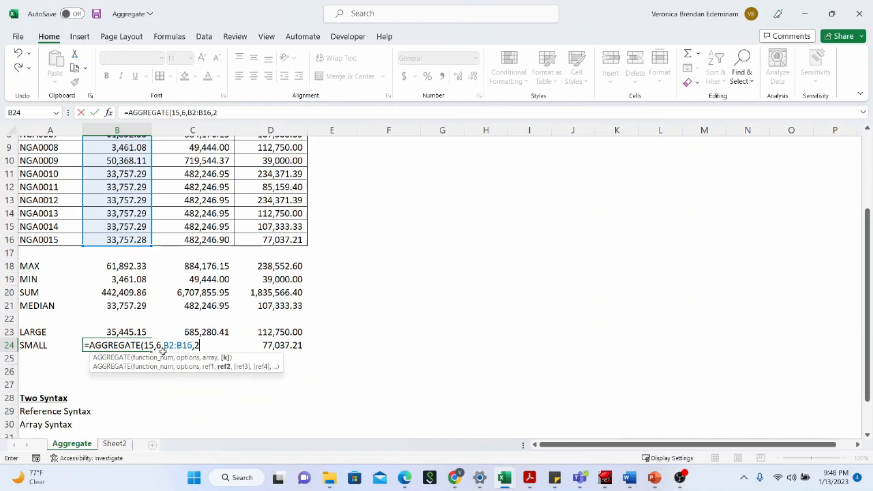
text())
key(Return)
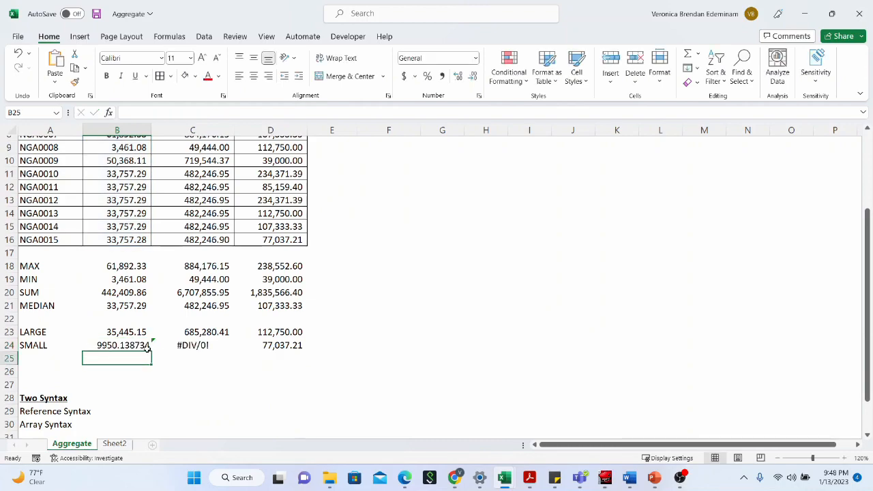
Step: Apply the comma number style to B24 and fill its AGGREGATE SMALL formula across to D24
click(146, 347)
click(442, 75)
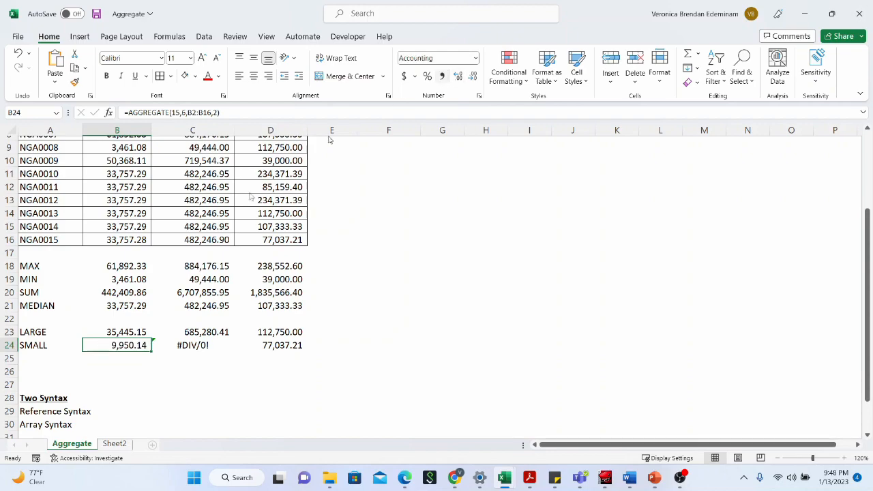
drag(152, 349, 279, 350)
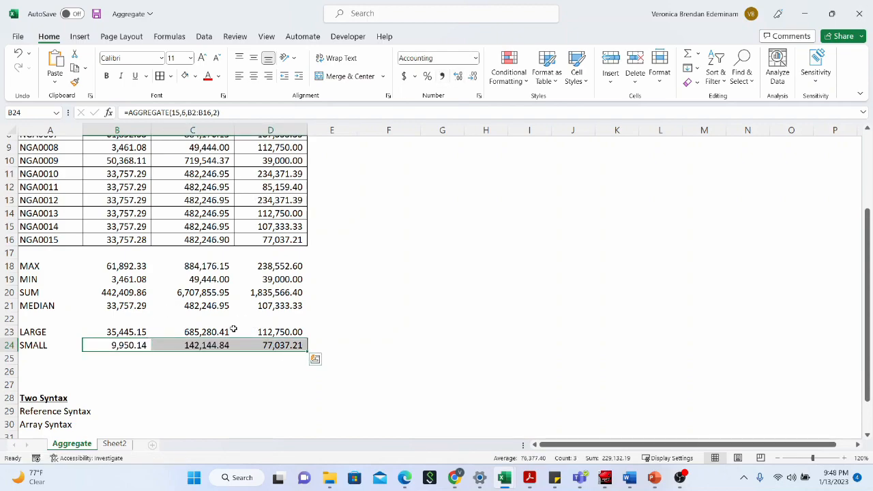
Step: Review the summary rows from MAX to SMALL against the staff pay data, checking the MEDIAN and SUM formulas in C21 and C20
scroll(232, 328, up, 2)
scroll(218, 320, down, 2)
scroll(208, 319, up, 2)
scroll(208, 319, up, 2)
scroll(211, 328, down, 2)
click(214, 342)
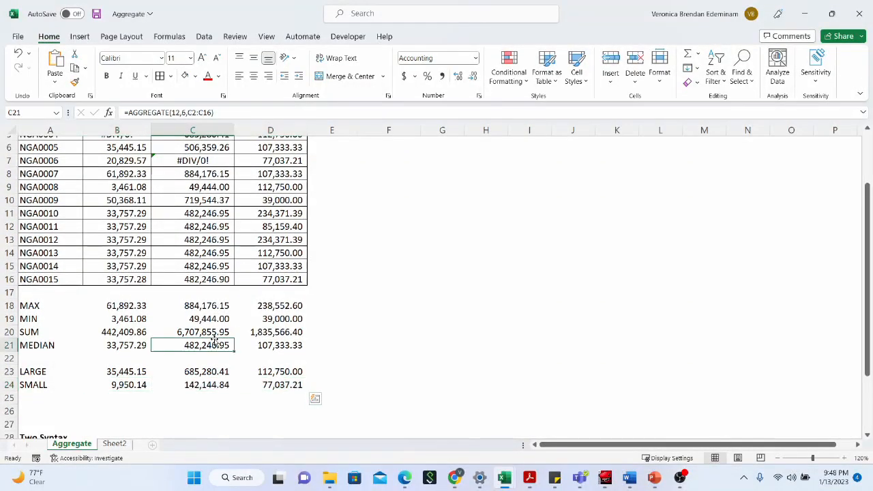
click(203, 332)
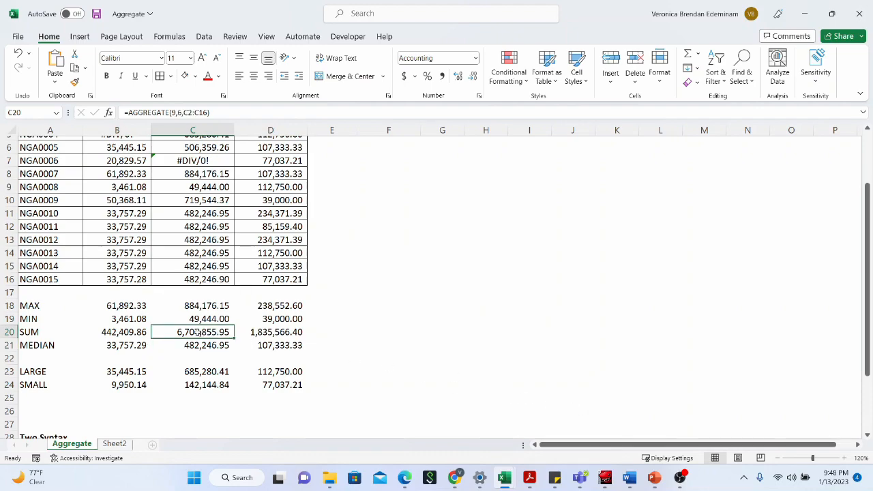
scroll(163, 312, up, 2)
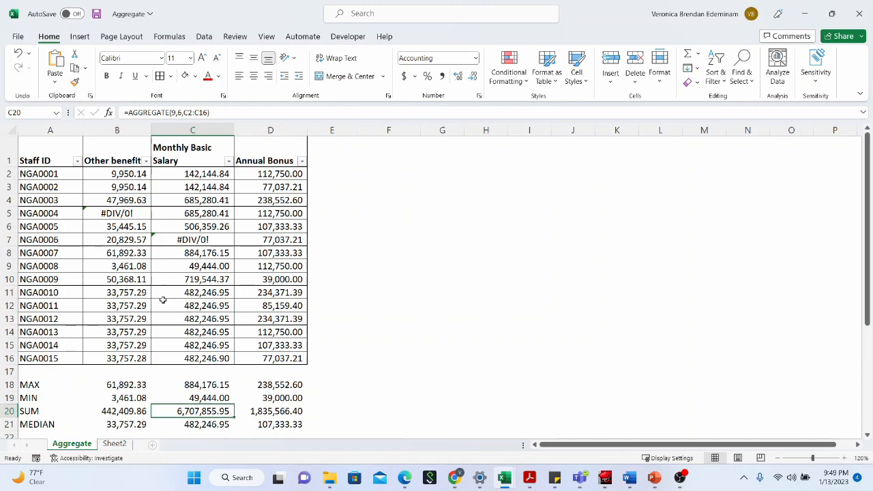
scroll(182, 266, down, 1)
scroll(182, 266, up, 1)
scroll(182, 266, down, 1)
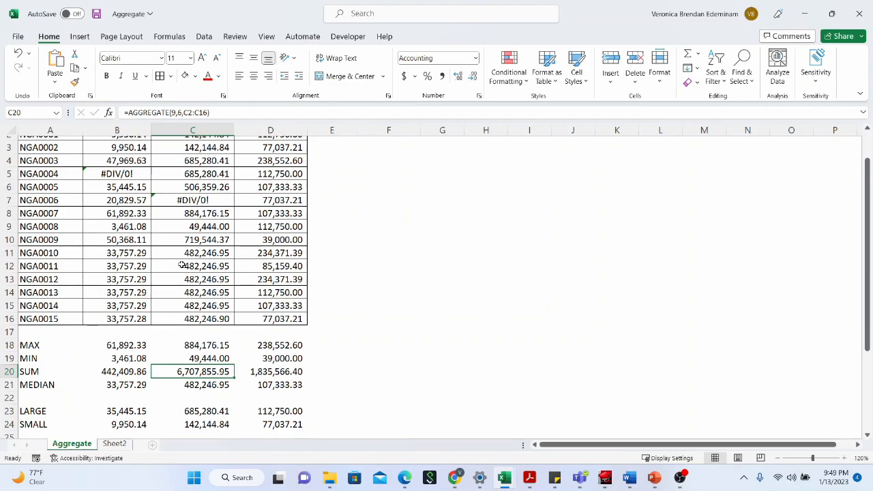
scroll(246, 233, up, 1)
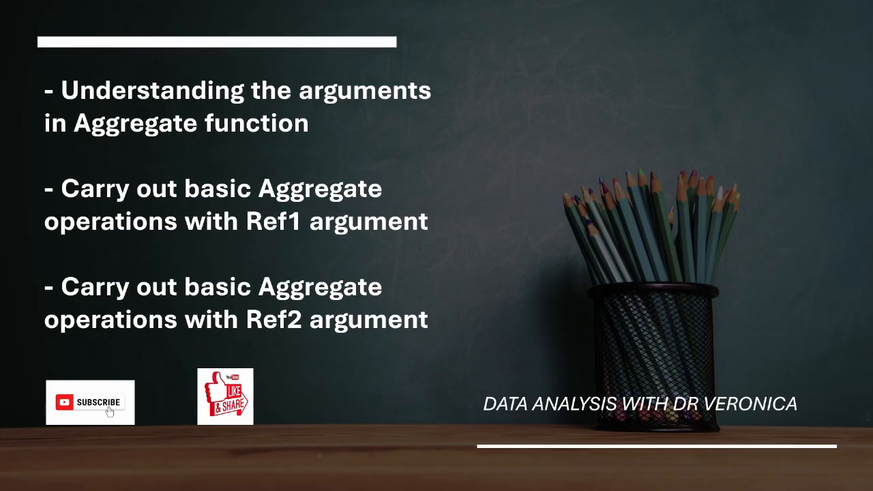